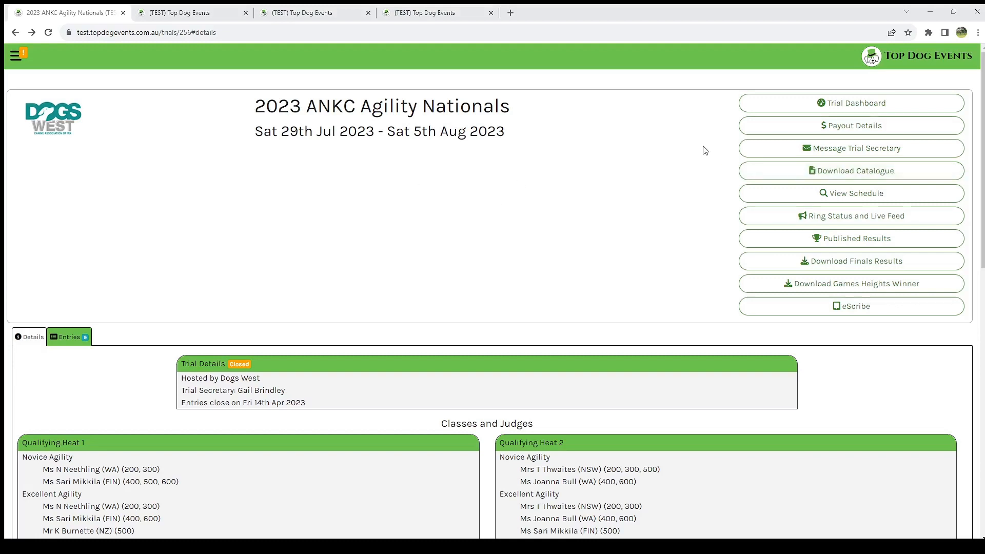
Step: Switch to the Qualifying Heat 1 Novice Agility running sheet and mark entry 1000 as withdrawn
{"action": "left_click", "coordinate": [181, 17]}
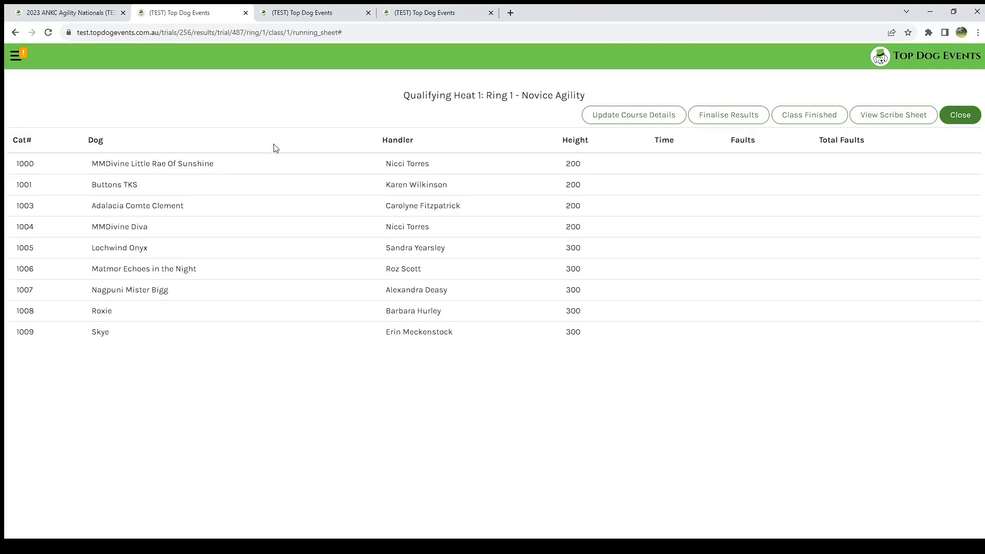
{"action": "left_click", "coordinate": [265, 172]}
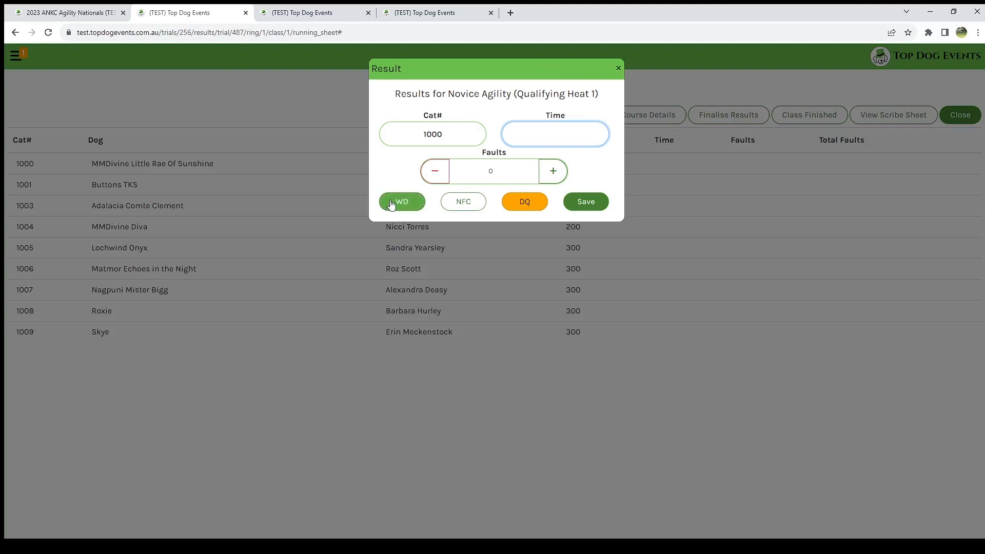
{"action": "left_click", "coordinate": [410, 204]}
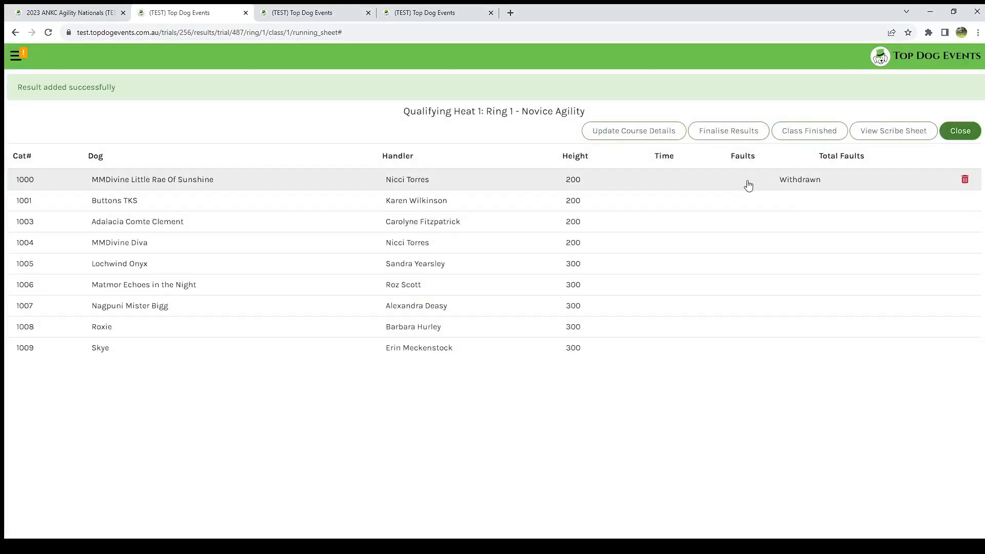
Step: Replace the result of entry 1000 with a time of 52.2 and 2 faults, and confirm it
{"action": "left_click", "coordinate": [748, 185]}
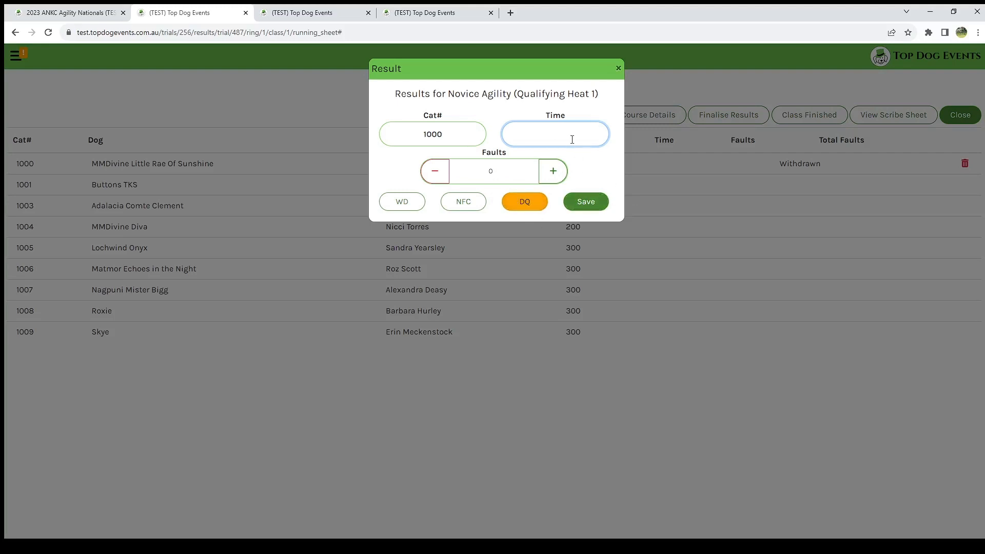
{"action": "type", "text": "52.2"}
{"action": "left_click", "coordinate": [552, 171]}
{"action": "left_click", "coordinate": [553, 171]}
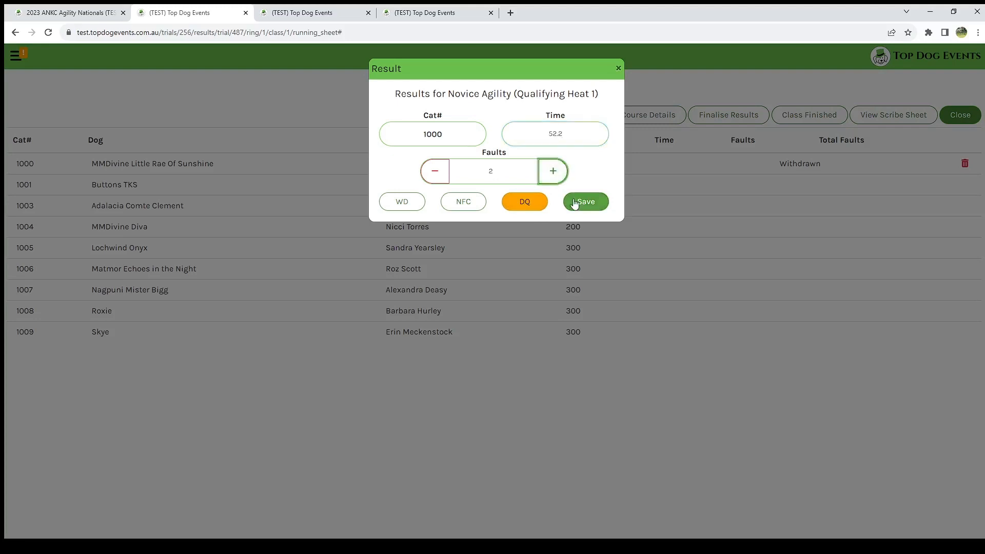
{"action": "left_click", "coordinate": [585, 202]}
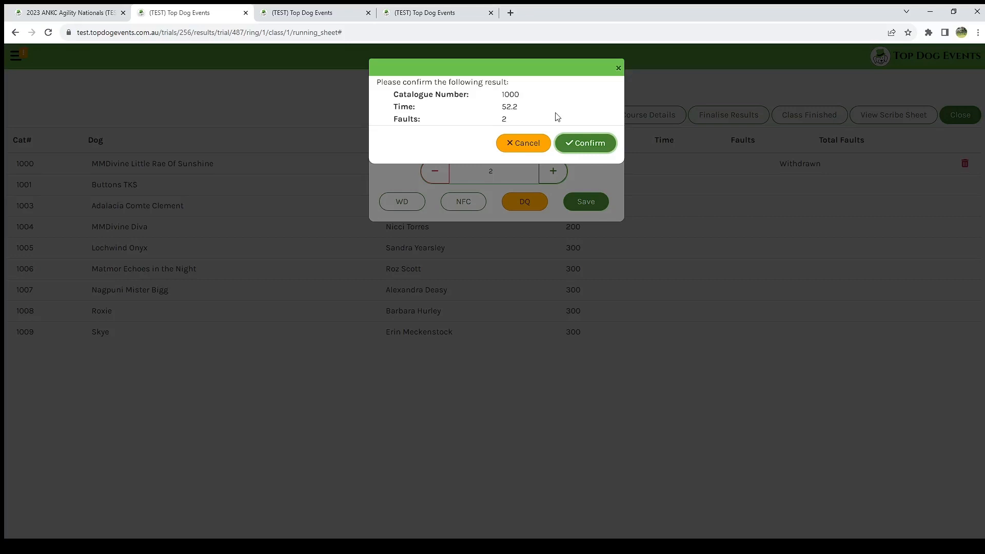
{"action": "left_click", "coordinate": [594, 147]}
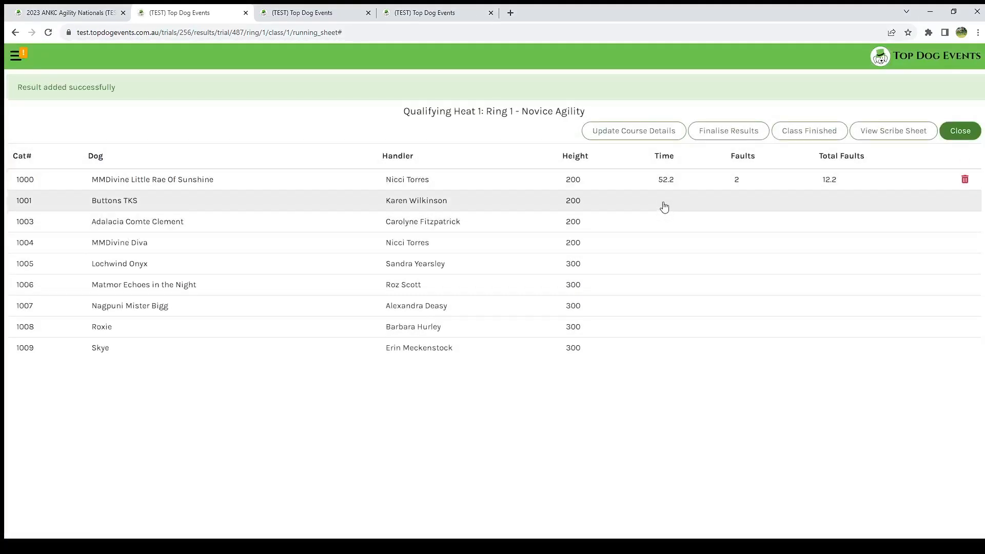
Step: Set the faults of entry 1000 to 0, and check the Novice Agility course length and course time
{"action": "left_click", "coordinate": [670, 181]}
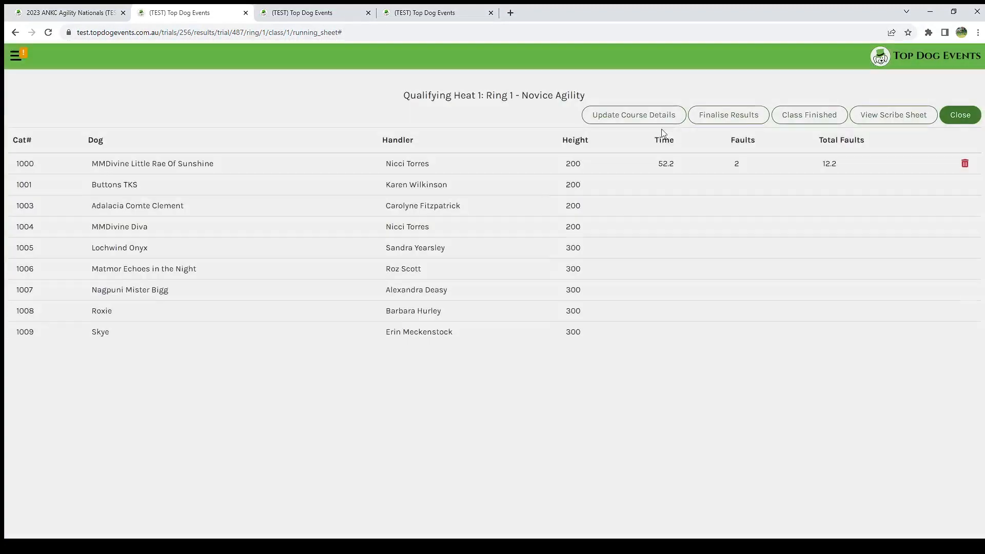
{"action": "key", "text": "Return"}
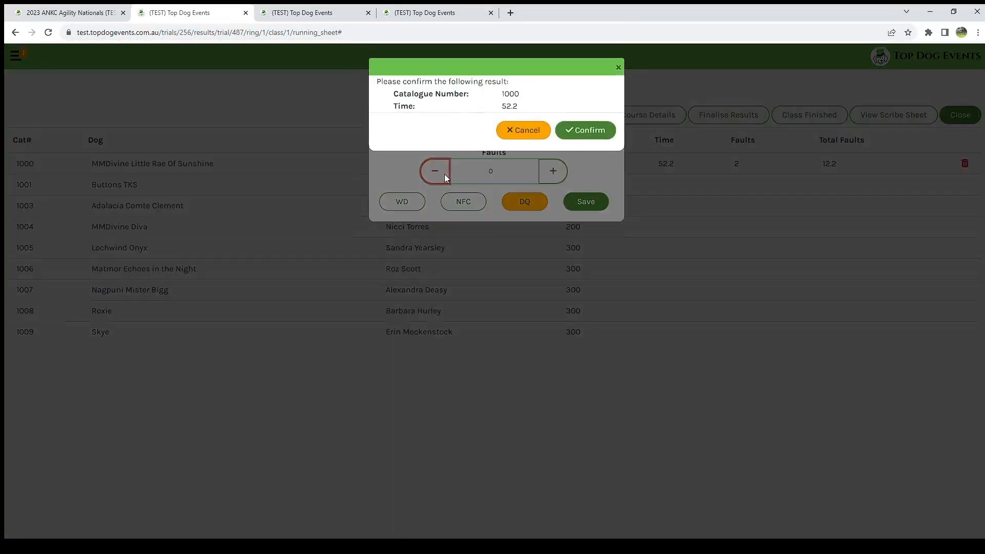
{"action": "key", "text": "Return"}
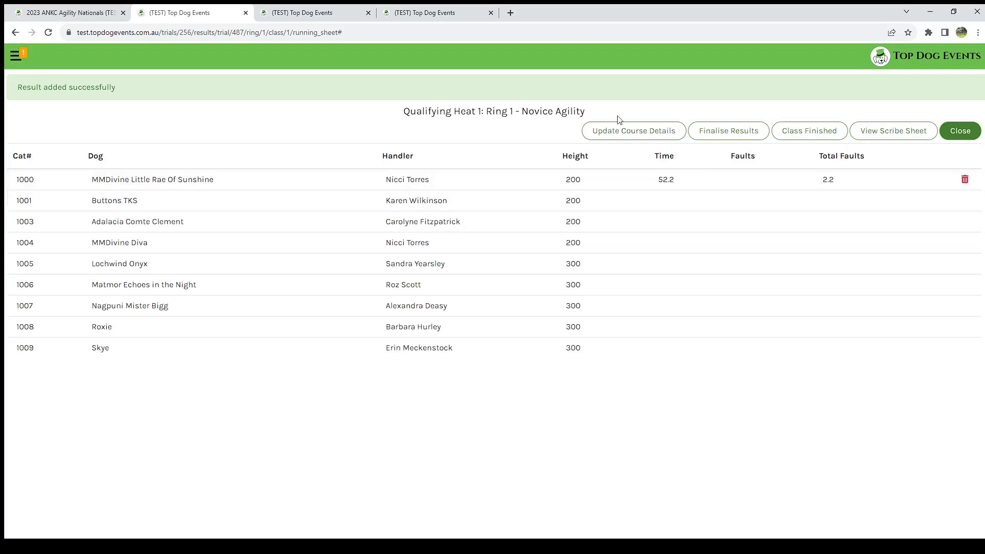
{"action": "left_click", "coordinate": [646, 130]}
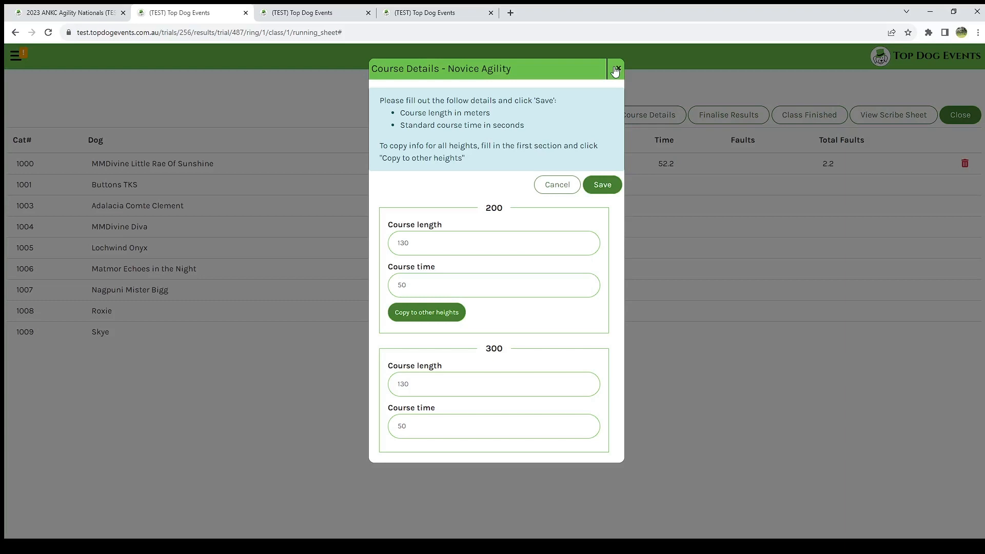
{"action": "left_click", "coordinate": [616, 68]}
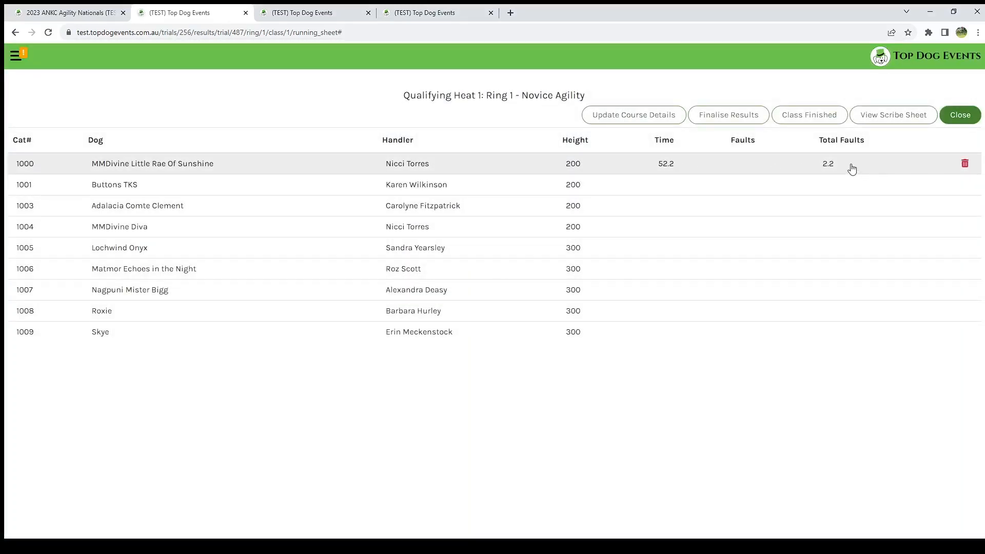
Step: Set the faults of entry 1000 to 2 and confirm the updated result
{"action": "left_click", "coordinate": [639, 164]}
{"action": "left_click", "coordinate": [553, 170]}
{"action": "left_click", "coordinate": [553, 171]}
{"action": "left_click", "coordinate": [587, 201]}
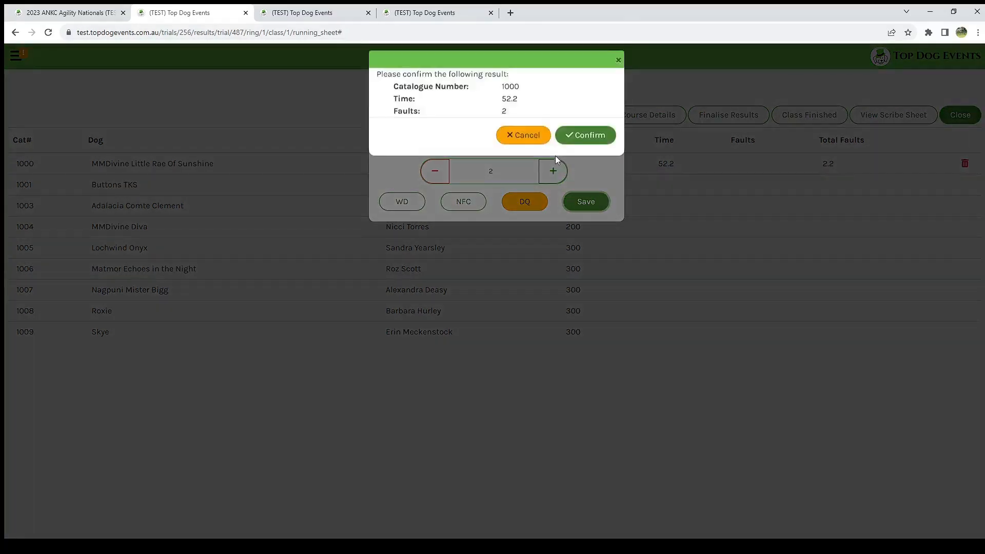
{"action": "left_click", "coordinate": [586, 143]}
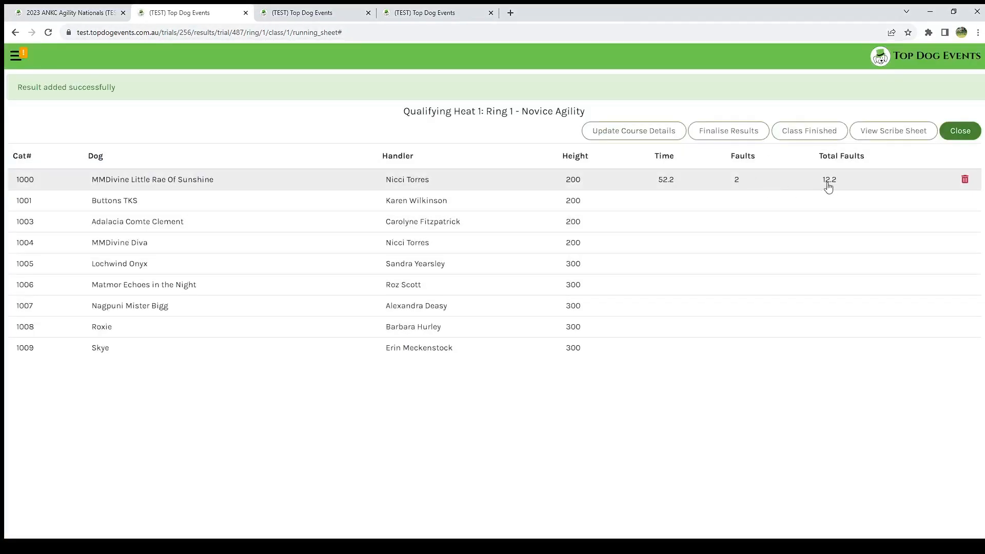
Step: Update the result of entry 1000 to a time of 45.5 with 0 faults
{"action": "left_click", "coordinate": [688, 180]}
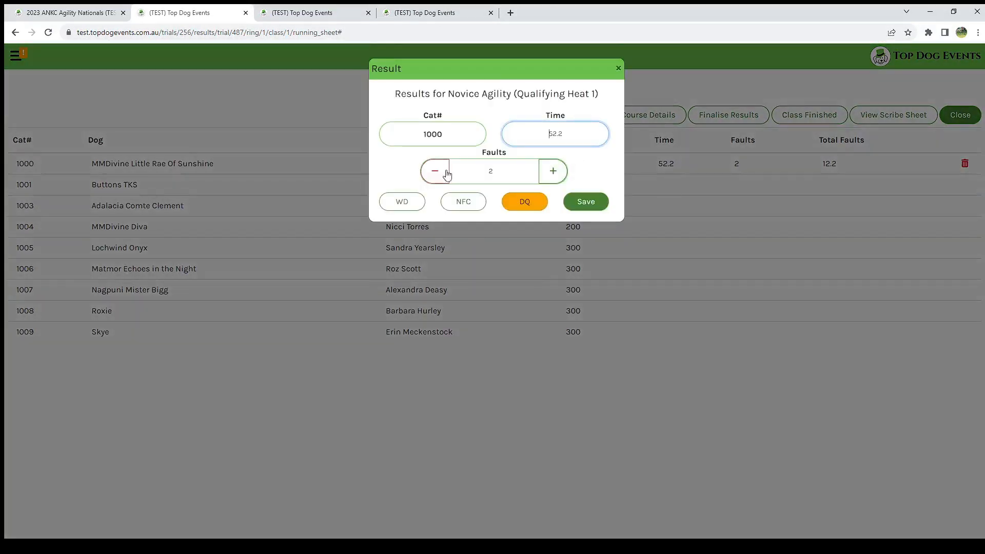
{"action": "left_click", "coordinate": [444, 171]}
{"action": "left_click_drag", "start_coordinate": [576, 134], "coordinate": [506, 132]}
{"action": "type", "text": "45.5"}
{"action": "key", "text": "Return"}
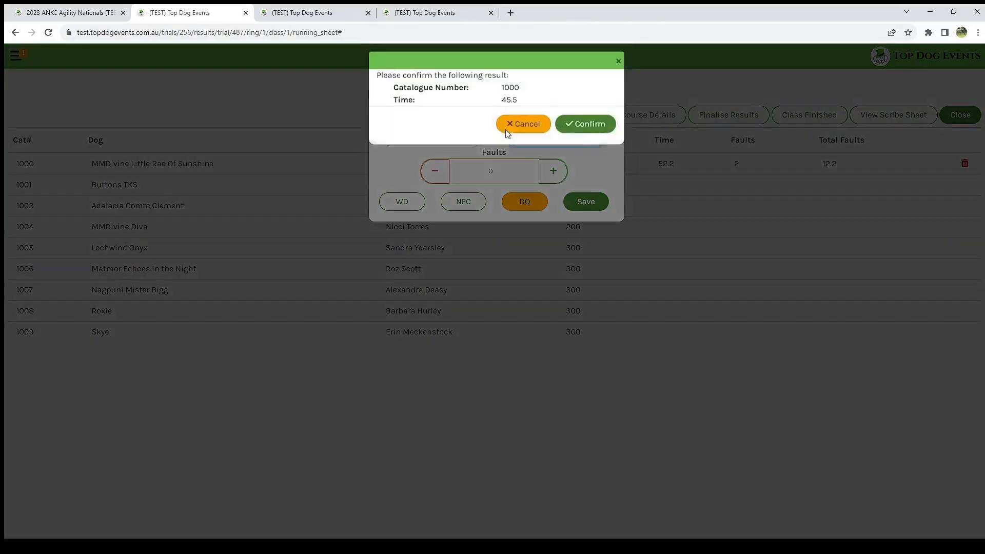
{"action": "left_click", "coordinate": [587, 137]}
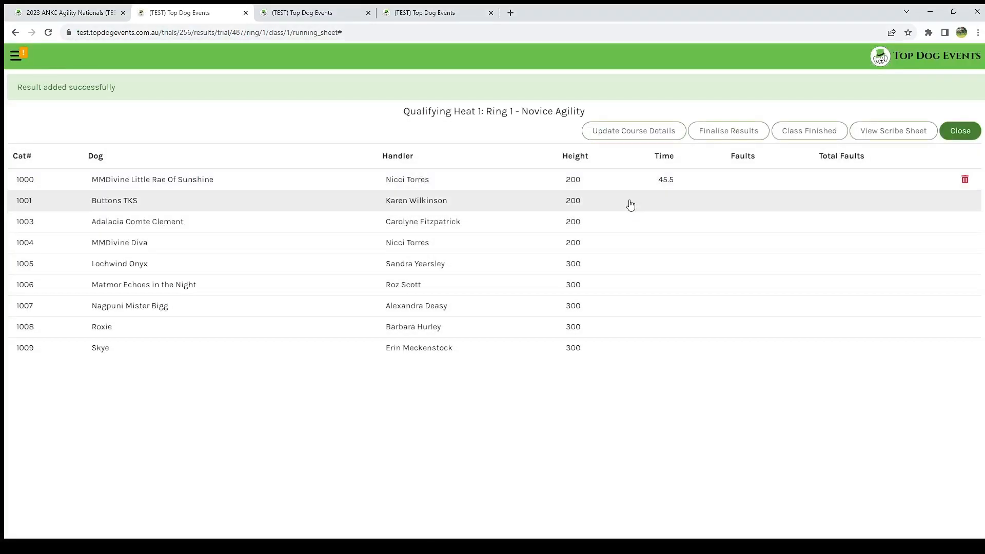
Step: Record a time of 45.5 with 0 faults for entry 1001, and acknowledge the dead heat
{"action": "left_click", "coordinate": [631, 205]}
{"action": "type", "text": "65"}
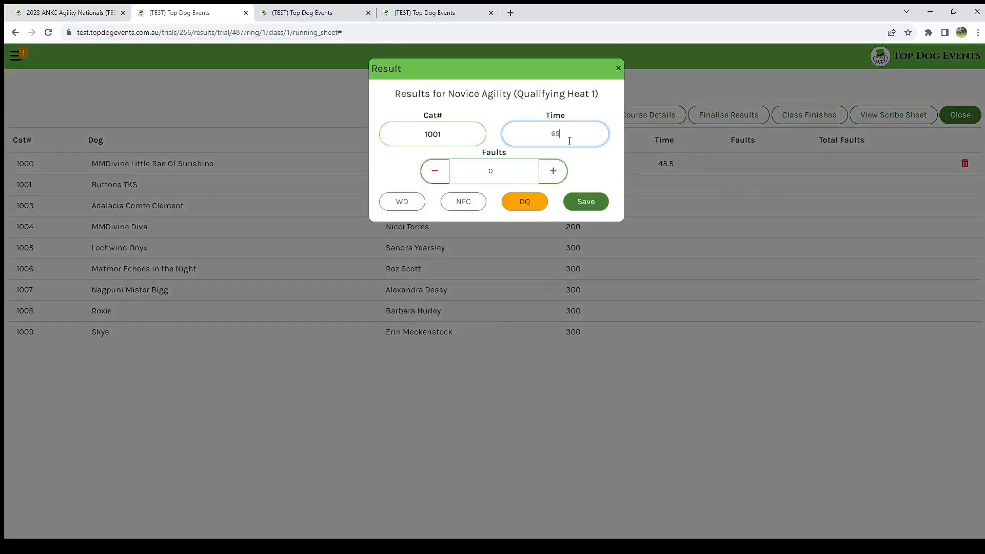
{"action": "key", "text": "BackSpace"}
{"action": "key", "text": "BackSpace"}
{"action": "type", "text": "45.5"}
{"action": "key", "text": "Return"}
{"action": "left_click", "coordinate": [590, 132]}
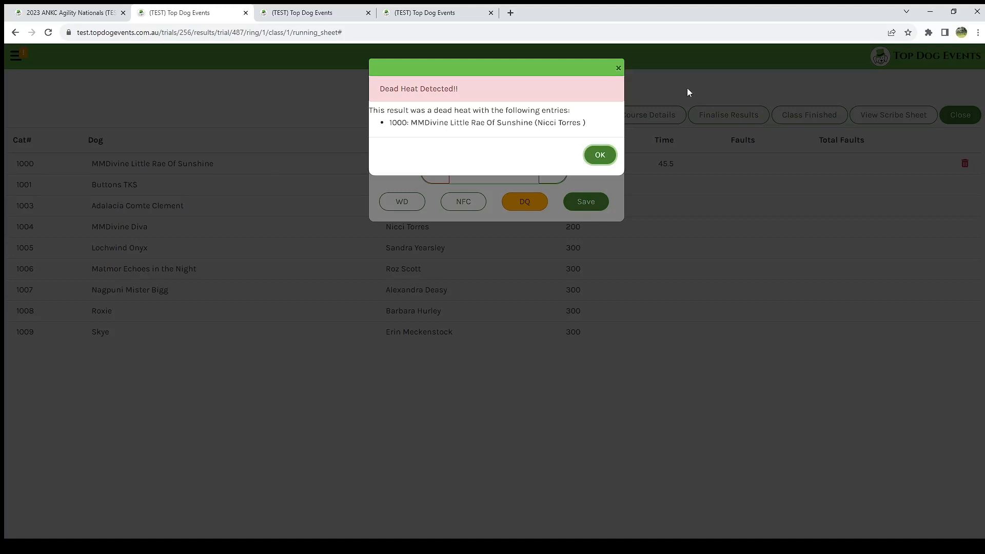
{"action": "left_click", "coordinate": [610, 157]}
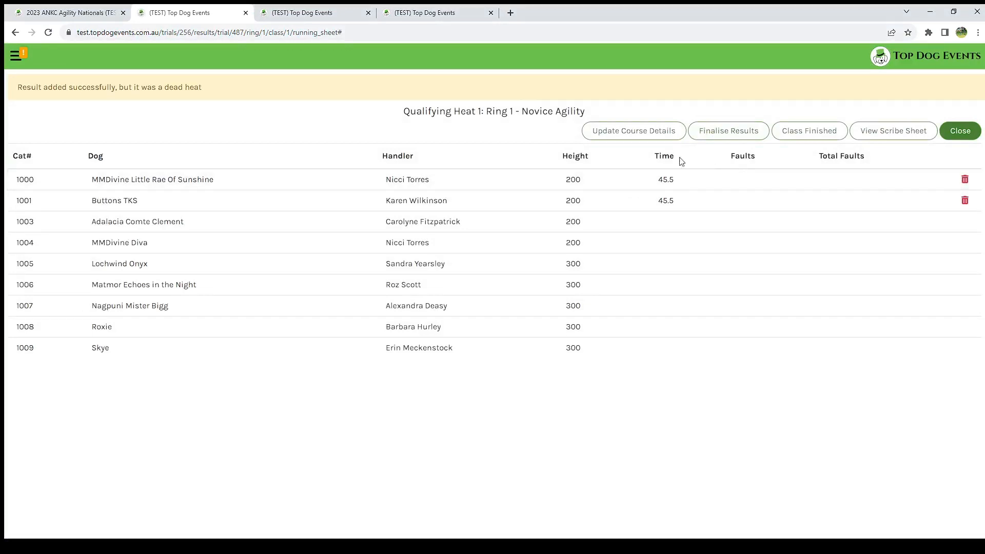
Step: Enter and confirm a time of 45.54 with 0 faults for entry 1005 in the 300 height
{"action": "left_click", "coordinate": [620, 266]}
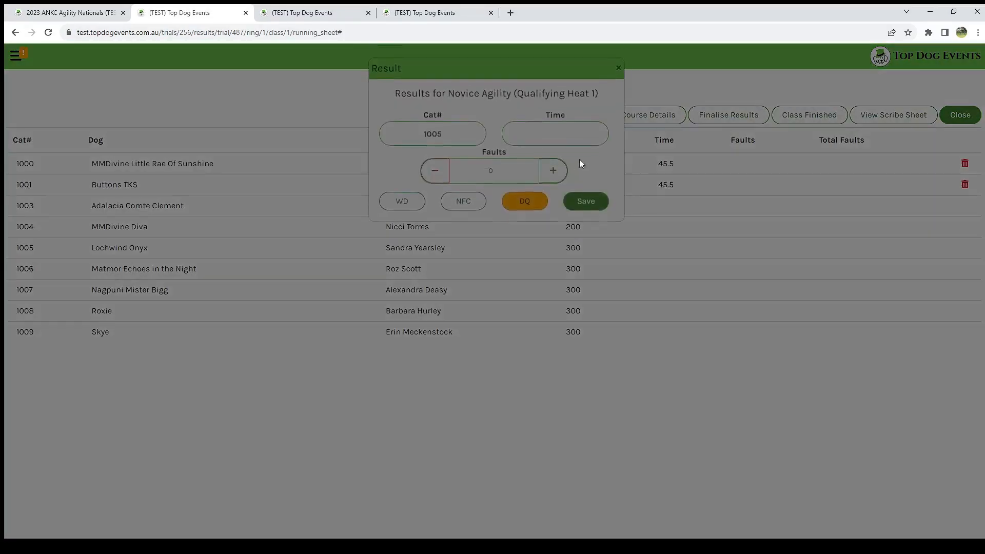
{"action": "type", "text": "45.54"}
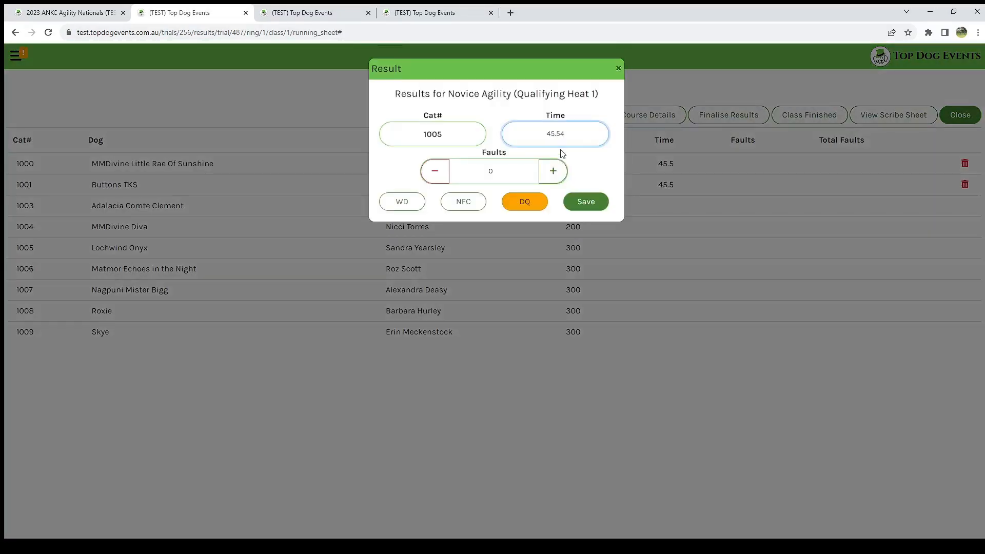
{"action": "left_click", "coordinate": [601, 199]}
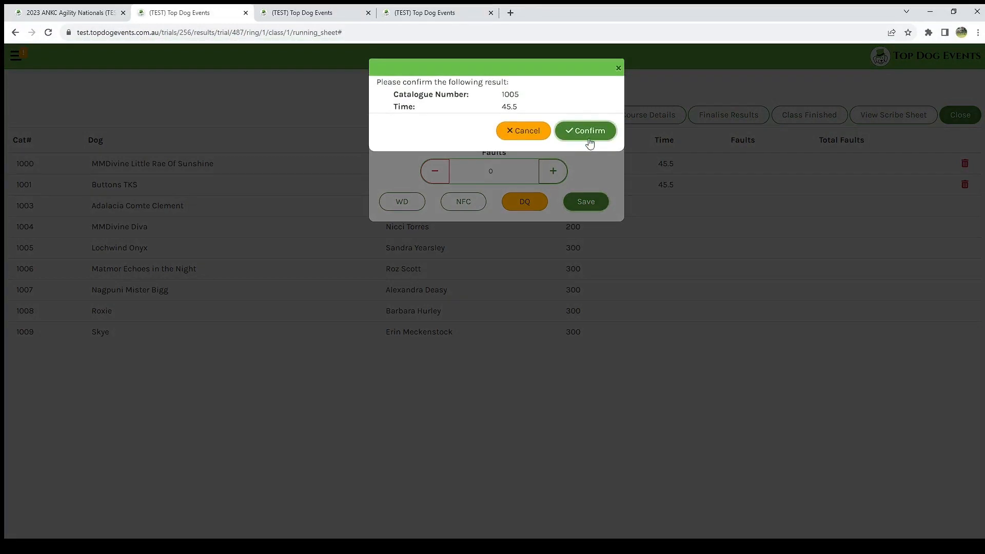
{"action": "left_click", "coordinate": [587, 131]}
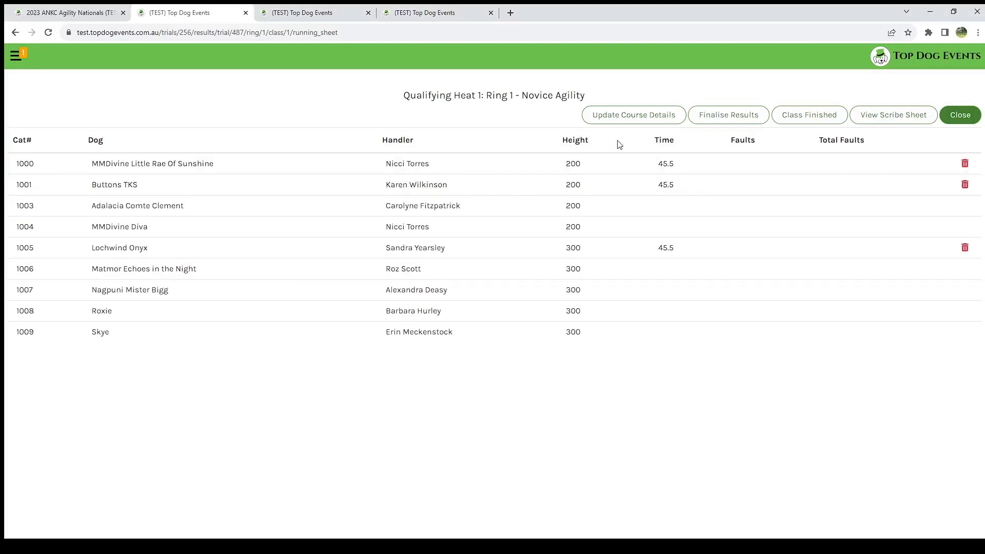
Step: Review the class's scribe sheet, and view the trial's live results for Novice Agility in Qualifying Heat 1
{"action": "left_click", "coordinate": [892, 111]}
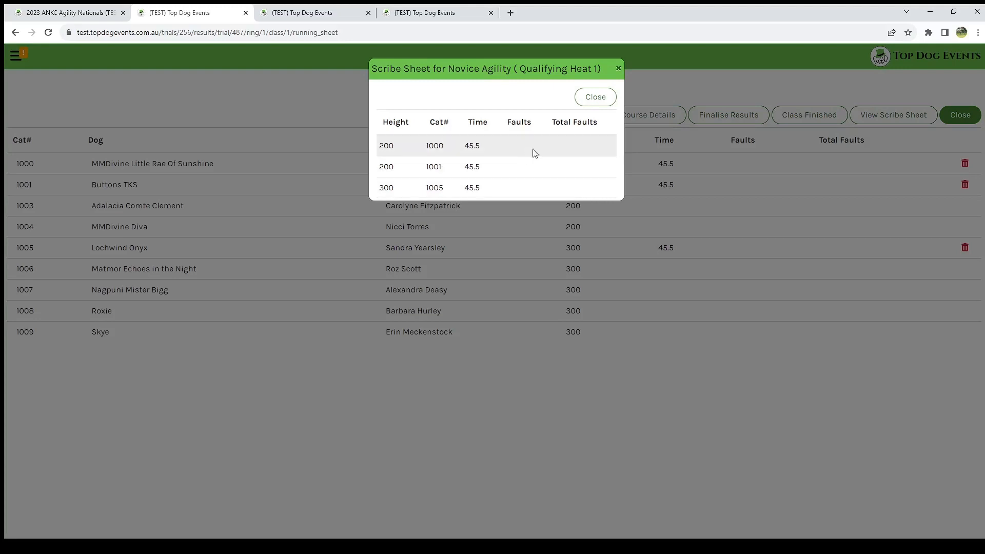
{"action": "left_click", "coordinate": [595, 98]}
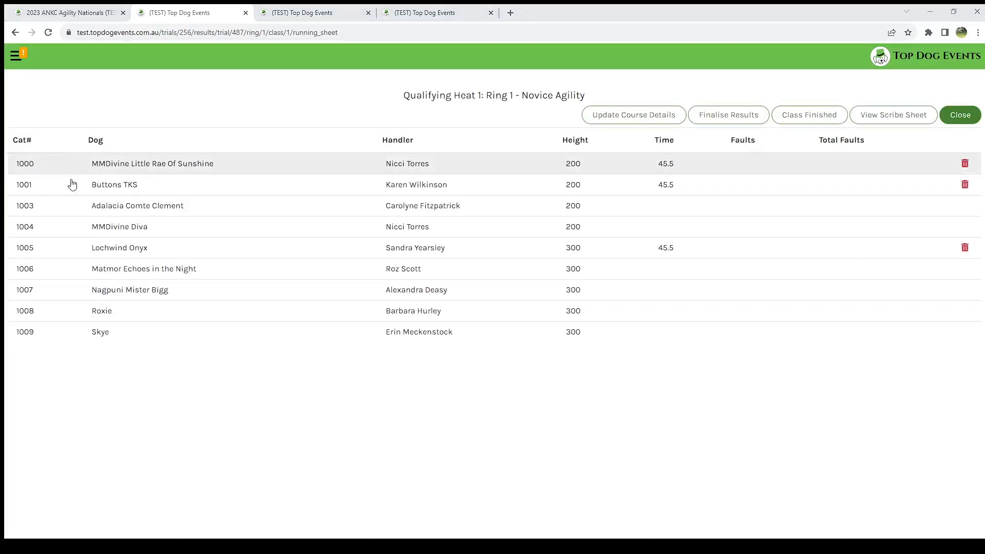
{"action": "left_click", "coordinate": [71, 18]}
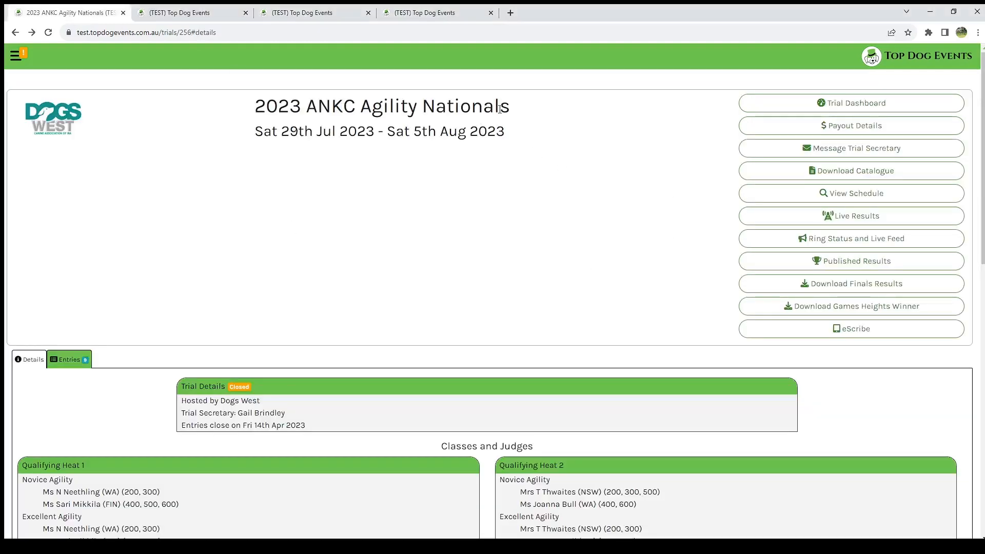
{"action": "left_click", "coordinate": [871, 221]}
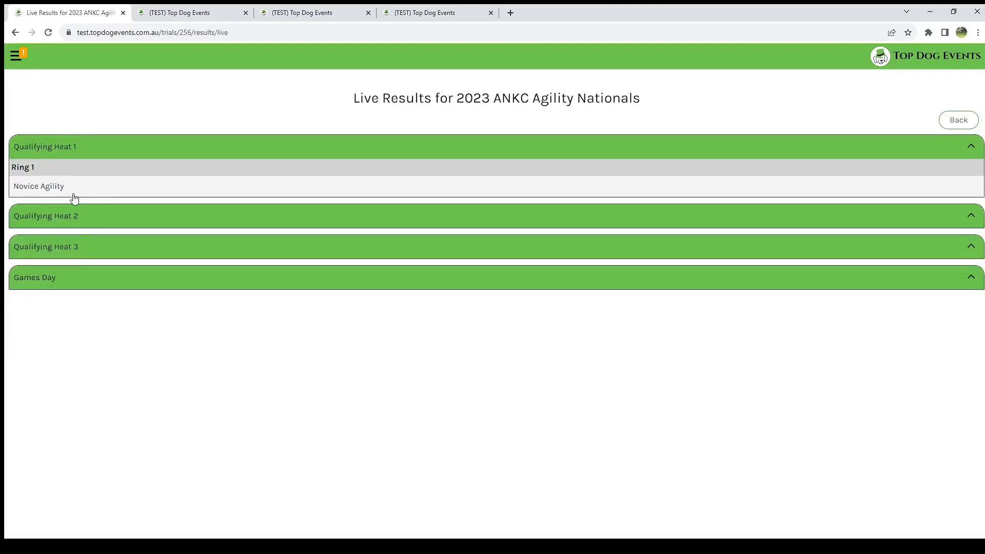
{"action": "left_click", "coordinate": [46, 190]}
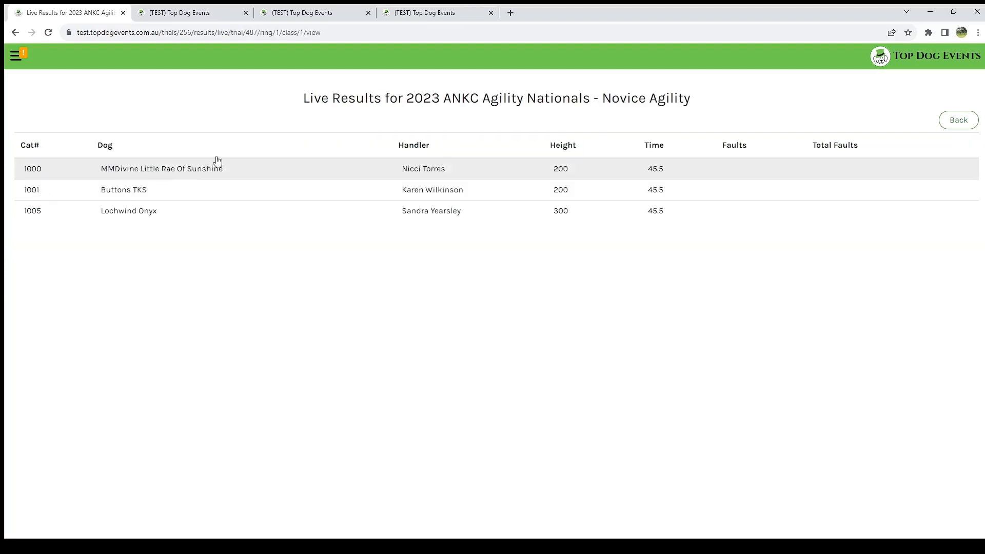
Step: Record a time of 35.2 for entry 1006 on the running sheet, and check it in the live results
{"action": "left_click", "coordinate": [214, 14]}
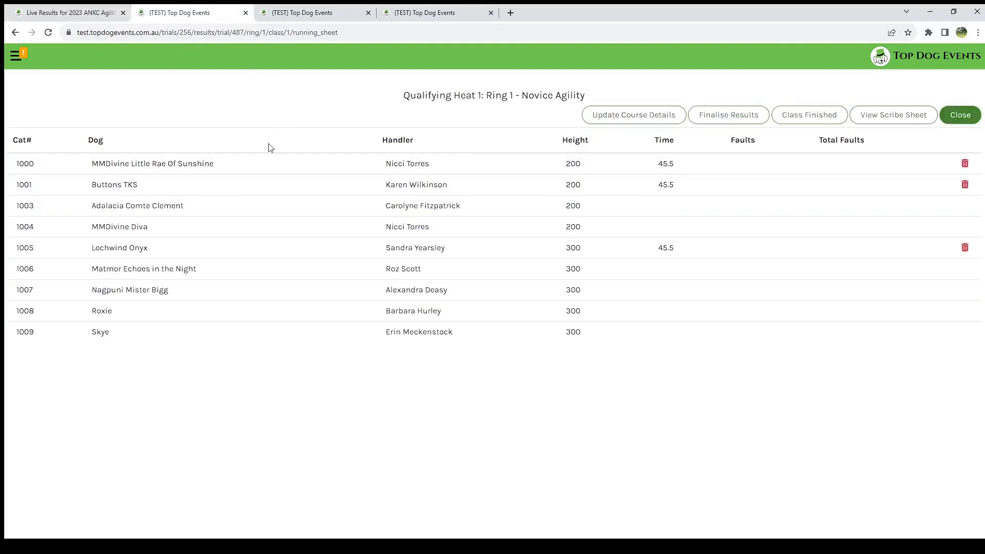
{"action": "left_click", "coordinate": [337, 270]}
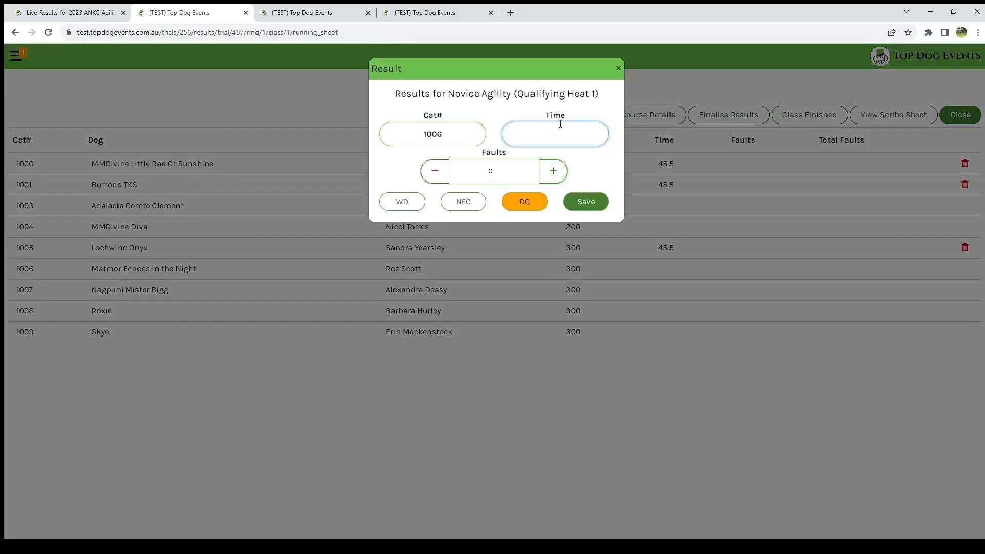
{"action": "left_click", "coordinate": [589, 202]}
{"action": "left_click", "coordinate": [593, 133]}
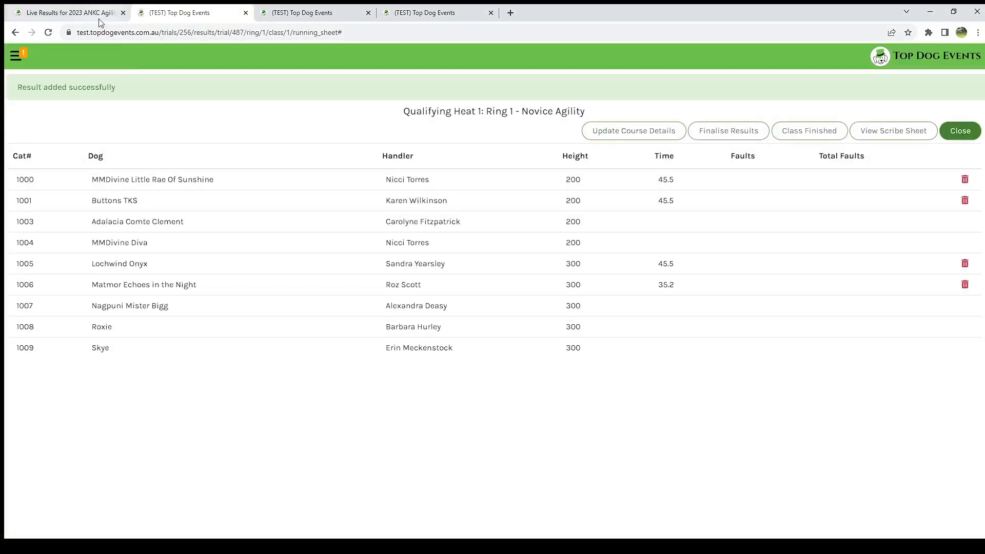
{"action": "left_click", "coordinate": [99, 17]}
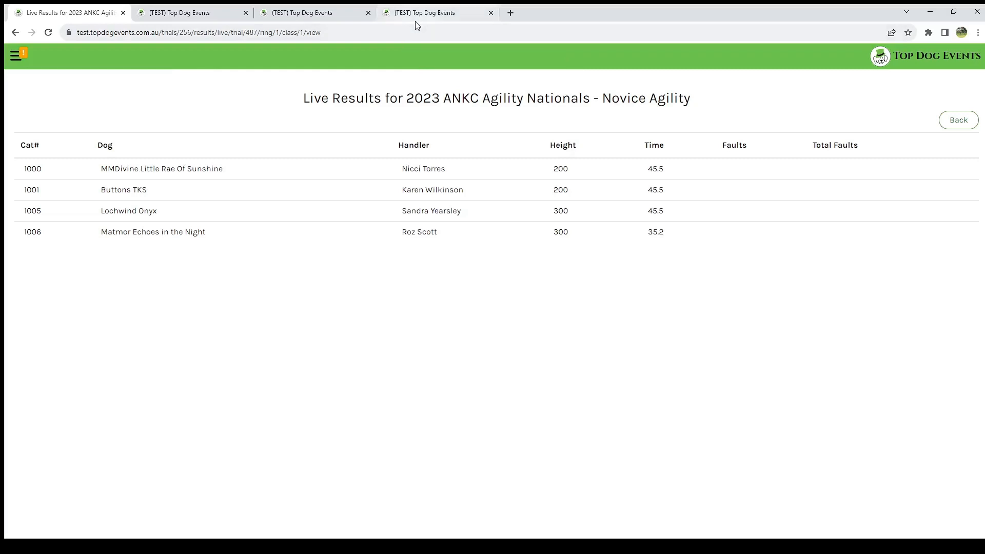
Step: Open the trial's additional options from its edit page and view the entry and results options
{"action": "left_click", "coordinate": [400, 14]}
{"action": "scroll", "coordinate": [657, 407], "scroll_direction": "down", "scroll_amount": 15}
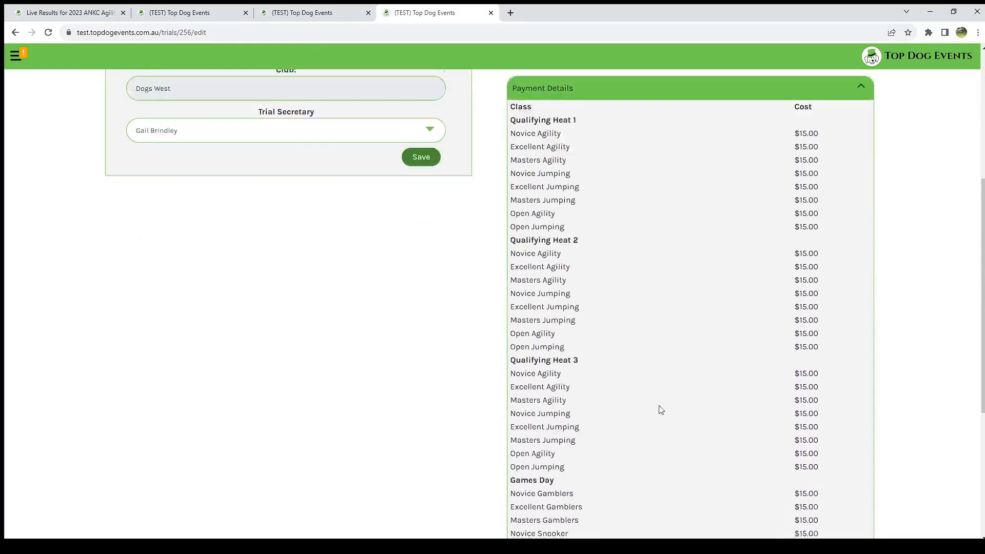
{"action": "left_click", "coordinate": [556, 495]}
{"action": "scroll", "coordinate": [311, 330], "scroll_direction": "down", "scroll_amount": 2}
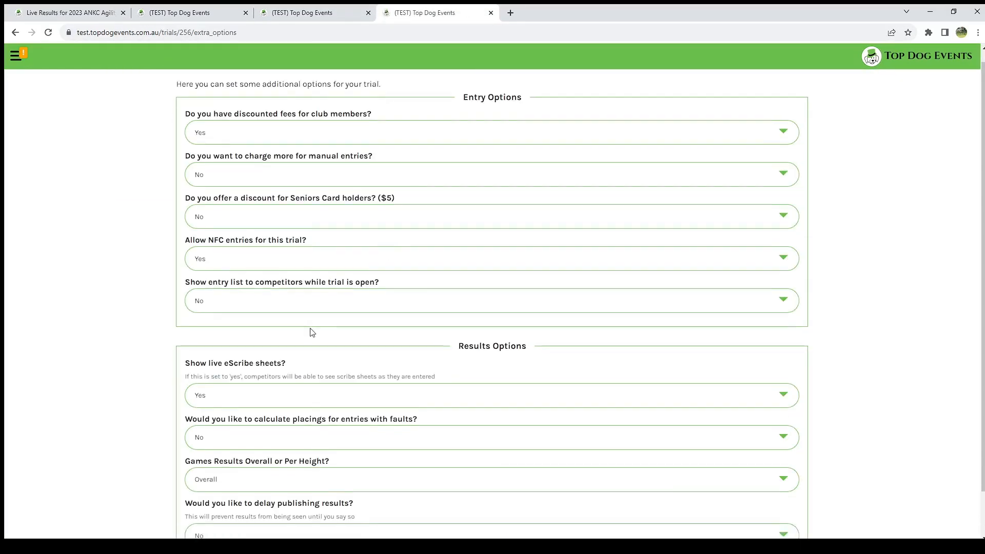
Step: Set the results option for showing live eScribe sheets to No and save the trial's additional options
{"action": "left_click_drag", "start_coordinate": [186, 316], "coordinate": [309, 319]}
{"action": "left_click", "coordinate": [309, 319]}
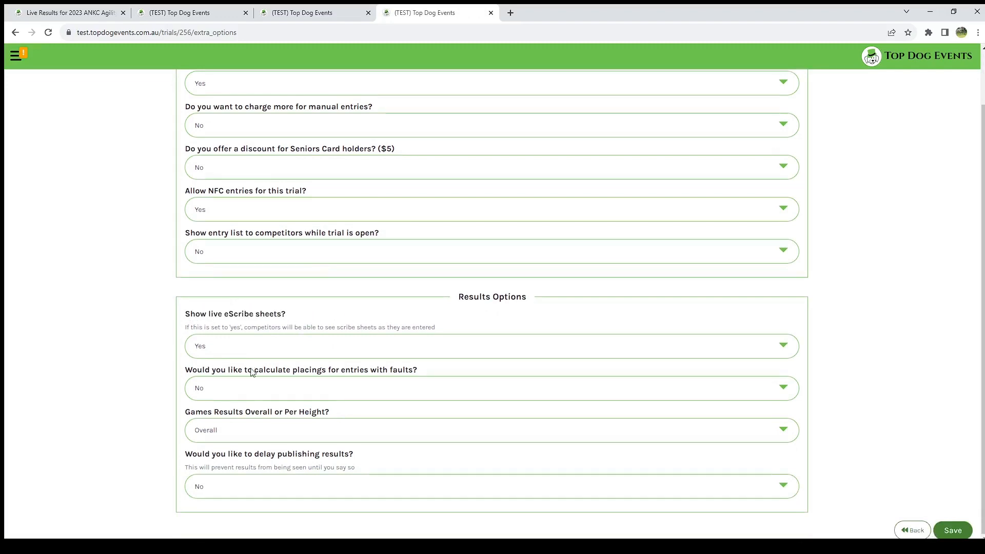
{"action": "left_click", "coordinate": [262, 350]}
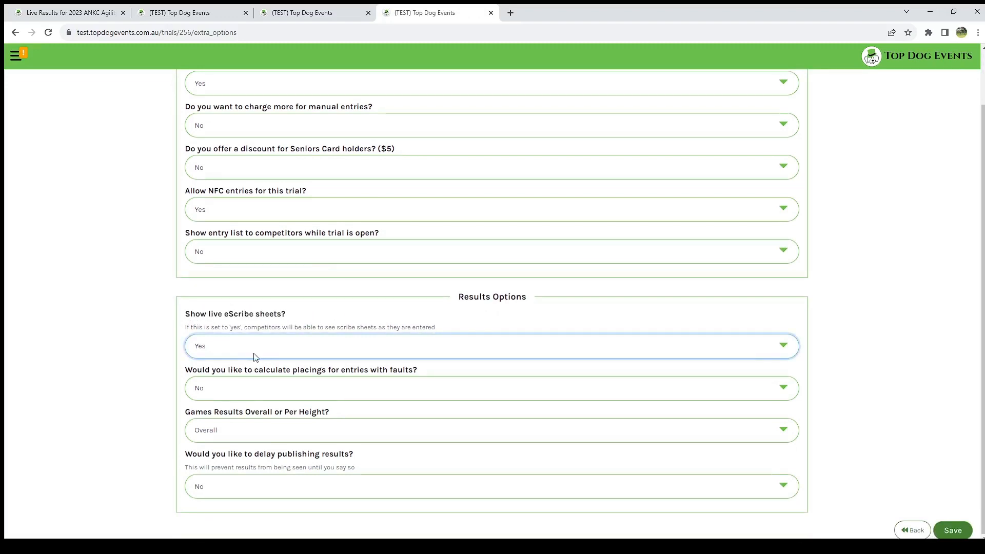
{"action": "left_click", "coordinate": [952, 530]}
Step: Return from the Novice Agility live results to the 2023 ANKC Agility Nationals details page
{"action": "left_click", "coordinate": [84, 18]}
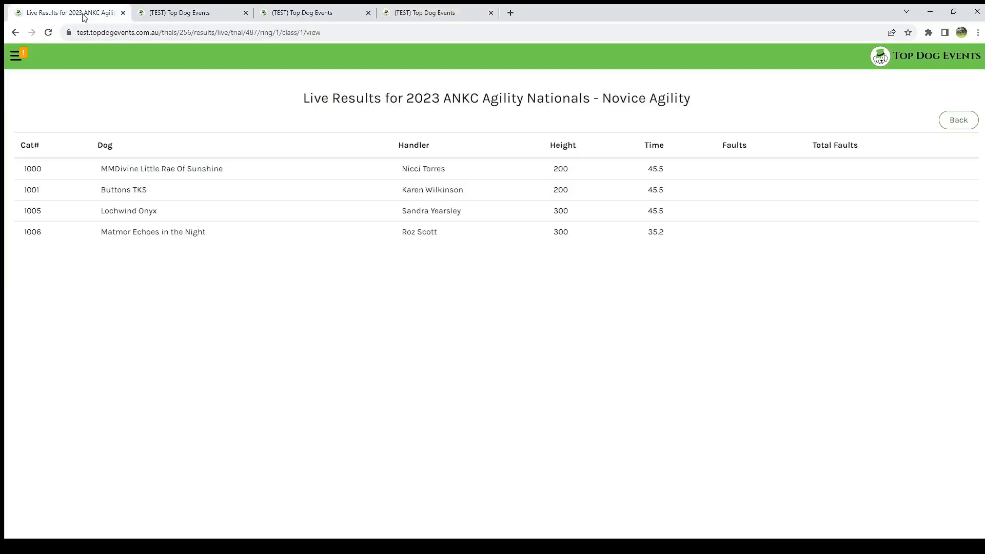
{"action": "left_click", "coordinate": [14, 33]}
{"action": "left_click", "coordinate": [15, 34]}
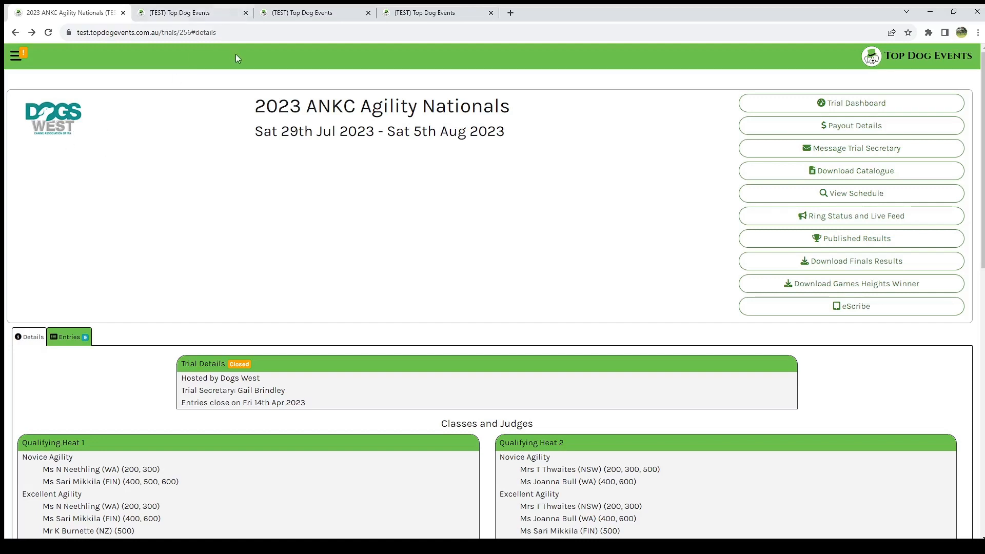
Step: Reopen the trial's additional options, set the delay for publishing results to Yes, and save
{"action": "left_click", "coordinate": [320, 16]}
{"action": "left_click", "coordinate": [405, 18]}
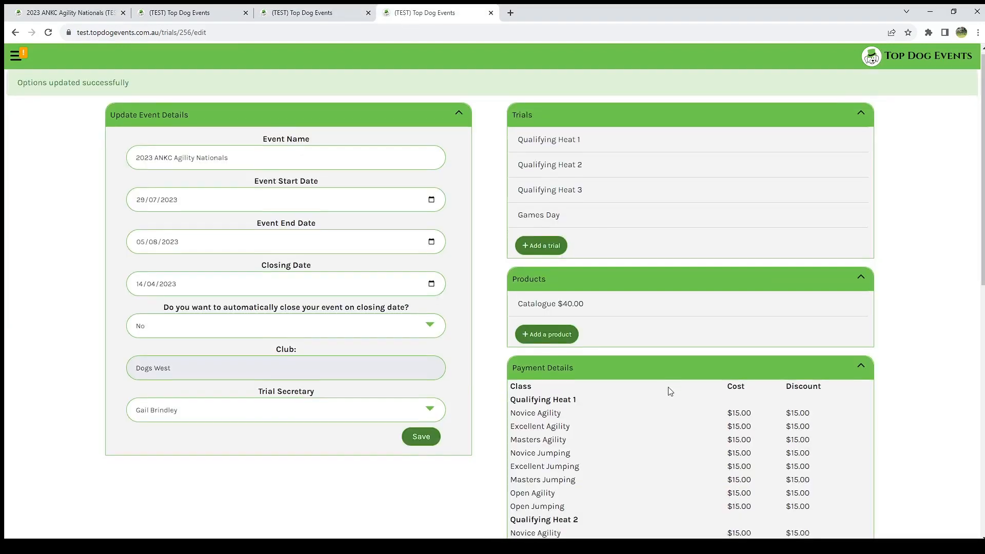
{"action": "scroll", "coordinate": [672, 395], "scroll_direction": "down", "scroll_amount": 10}
{"action": "left_click", "coordinate": [552, 494]}
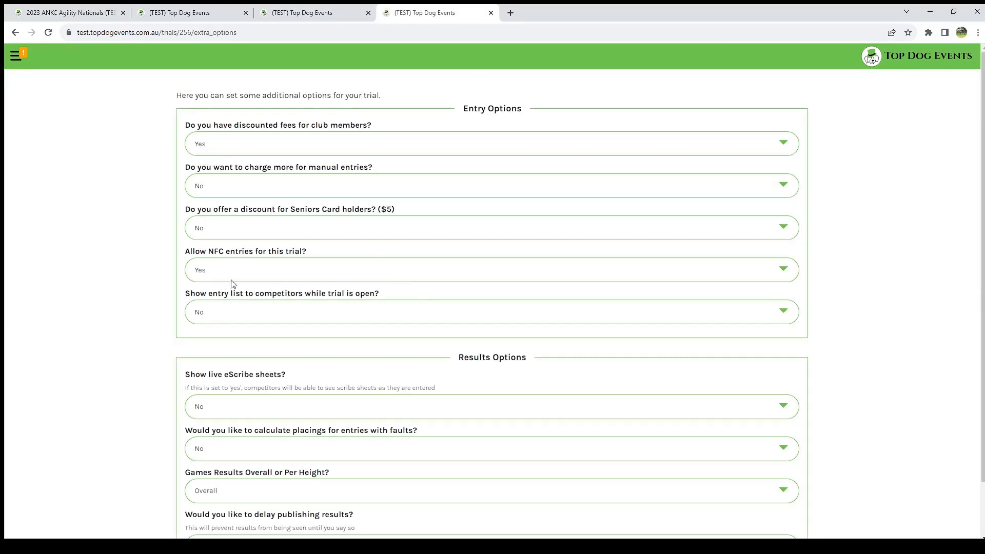
{"action": "scroll", "coordinate": [236, 333], "scroll_direction": "down", "scroll_amount": 2}
{"action": "left_click_drag", "start_coordinate": [193, 455], "coordinate": [343, 457]}
{"action": "left_click", "coordinate": [362, 457]}
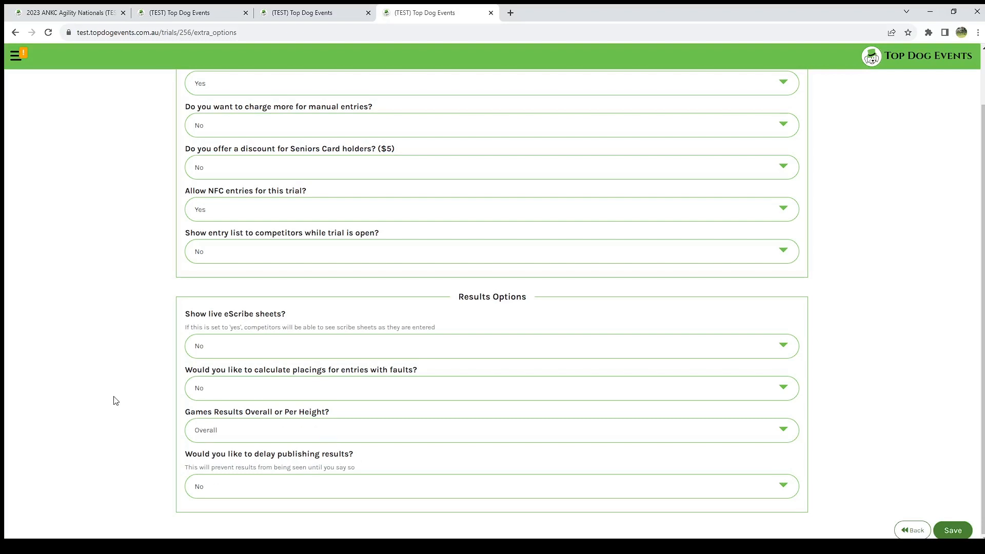
{"action": "left_click", "coordinate": [279, 487]}
{"action": "left_click", "coordinate": [244, 510]}
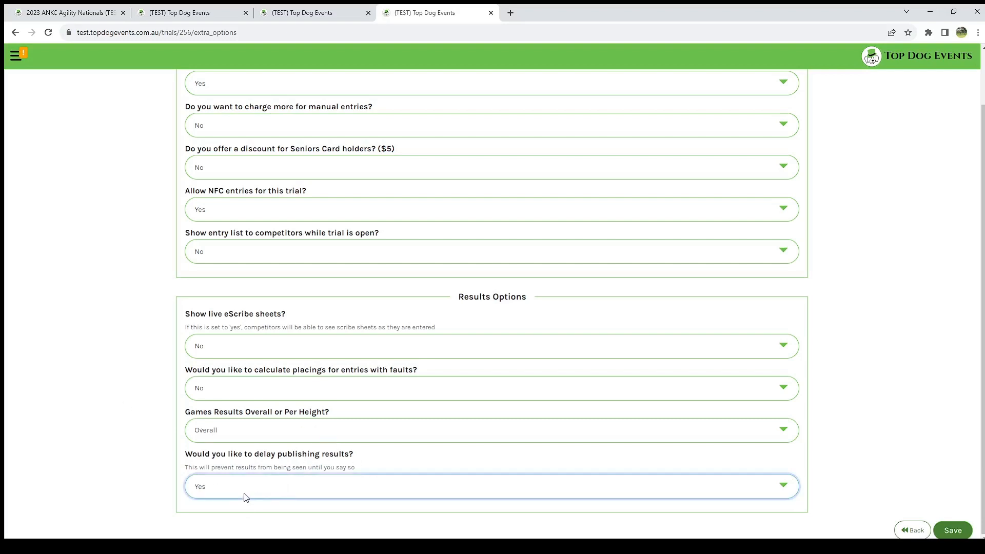
{"action": "left_click", "coordinate": [952, 530]}
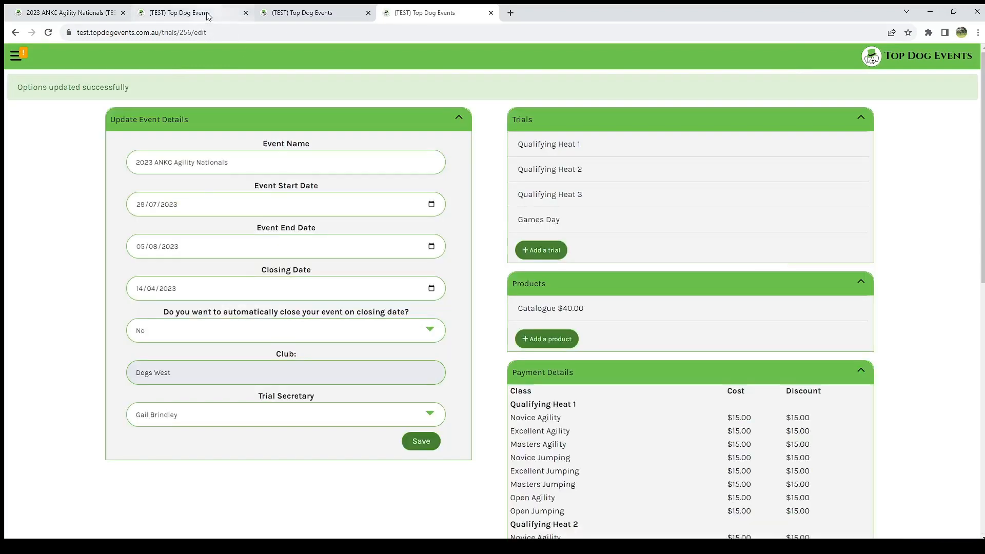
Step: Finalise the Novice Agility results for Ring 1 of Qualifying Heat 1 and close the processed results summary
{"action": "left_click", "coordinate": [207, 14]}
{"action": "left_click", "coordinate": [66, 13]}
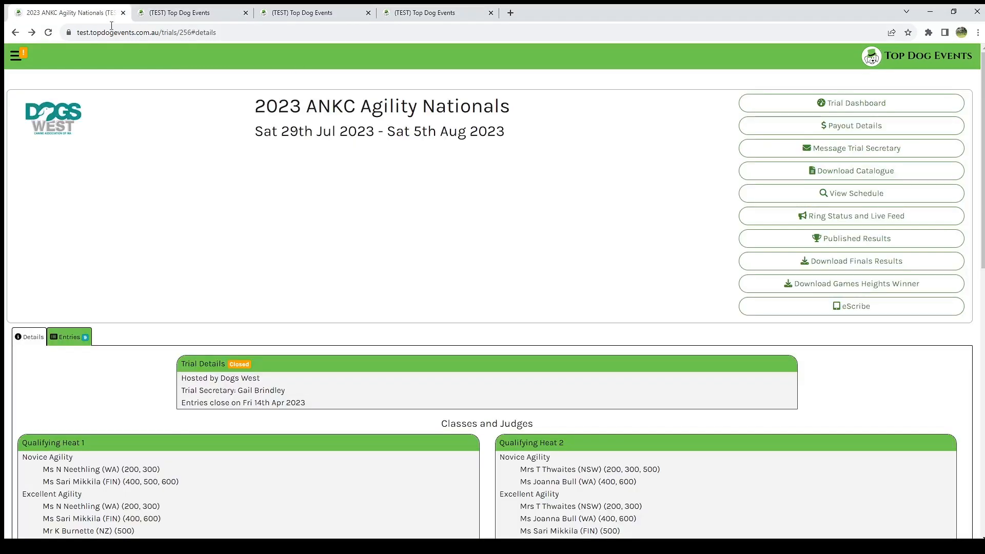
{"action": "left_click", "coordinate": [189, 13]}
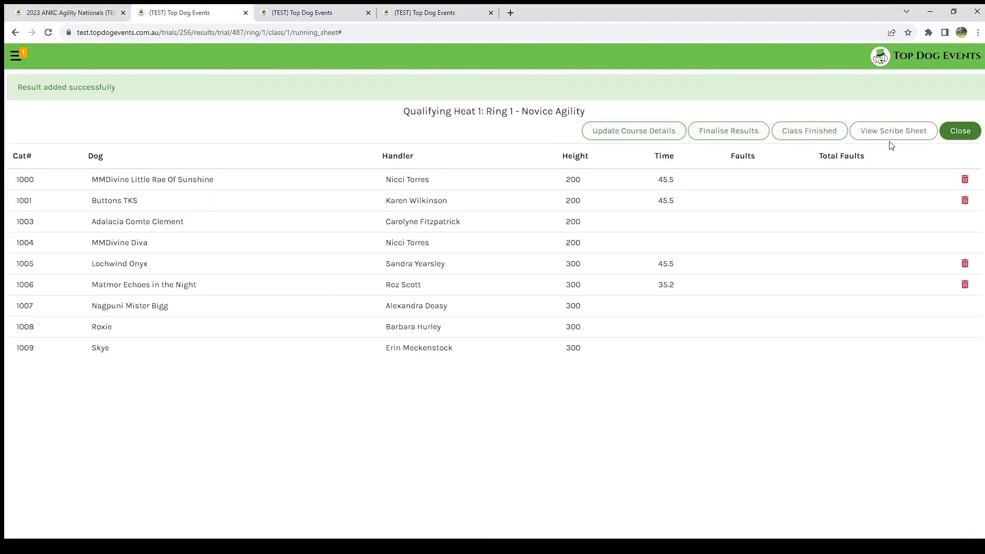
{"action": "left_click", "coordinate": [735, 134]}
{"action": "left_click", "coordinate": [546, 86]}
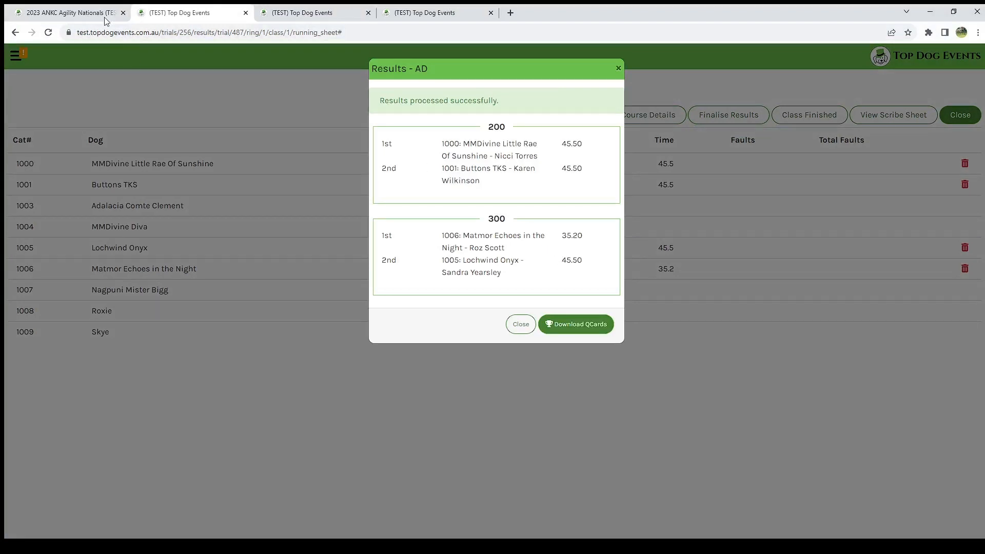
{"action": "left_click", "coordinate": [519, 325]}
Step: Reload the trial's details page, check its published results page, and return to the details
{"action": "left_click", "coordinate": [72, 15]}
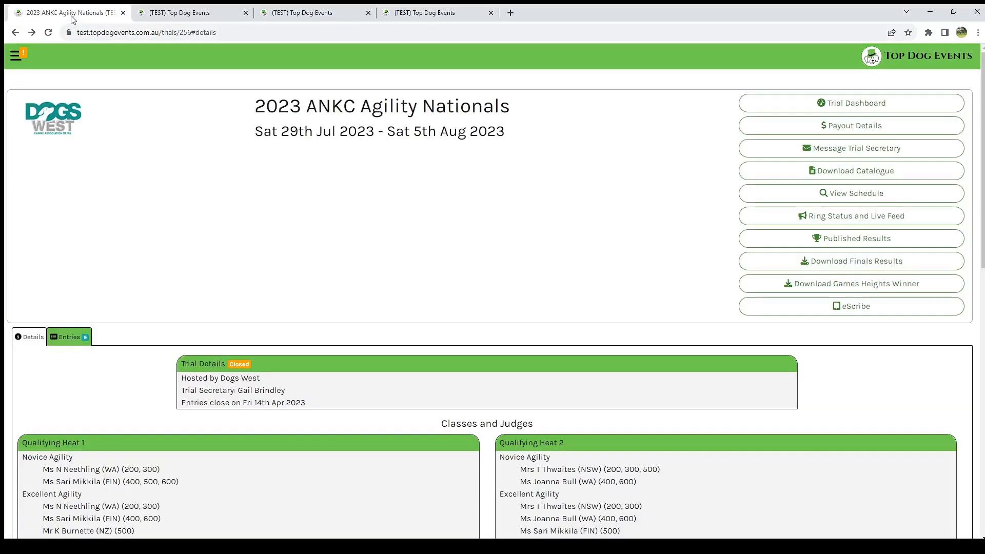
{"action": "key", "text": "F5"}
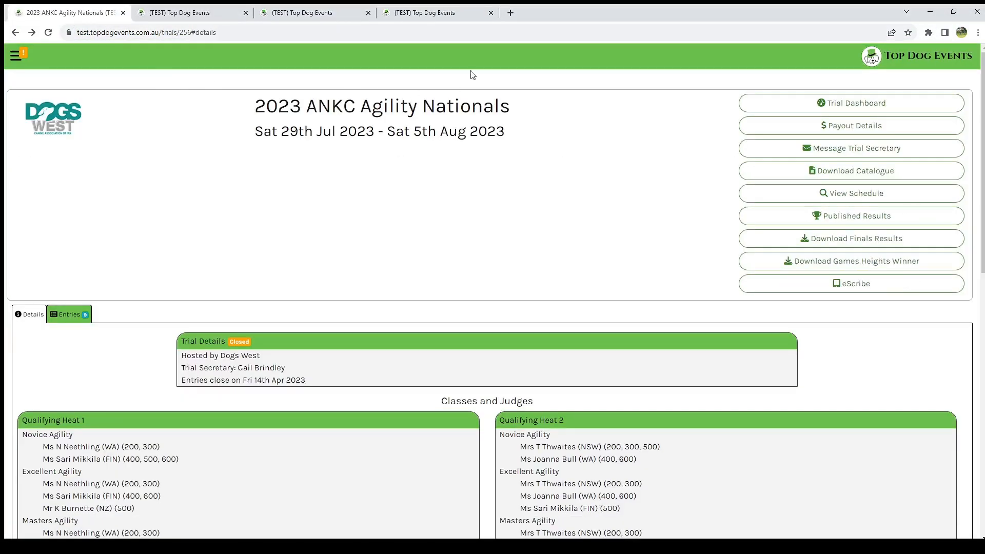
{"action": "left_click", "coordinate": [806, 219]}
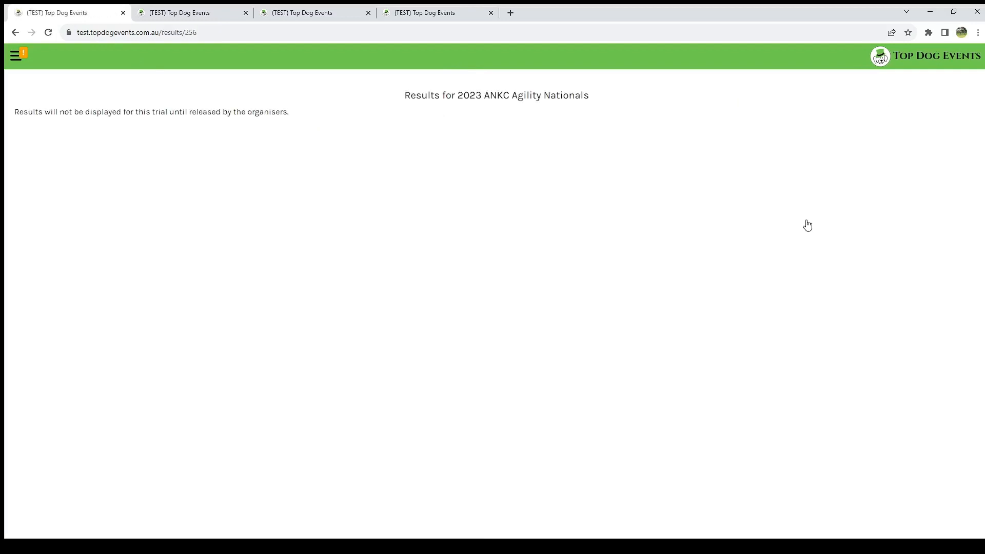
{"action": "left_click_drag", "start_coordinate": [34, 112], "coordinate": [259, 113]}
{"action": "left_click", "coordinate": [256, 123]}
{"action": "key", "text": "alt+Left"}
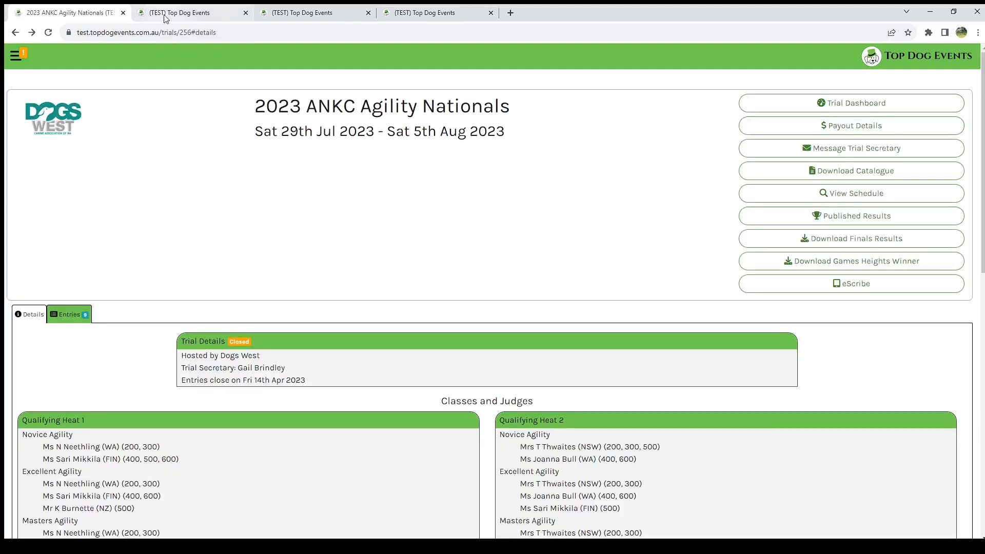
Step: Close the Novice Agility running sheet and turn on showing results for Qualifying Heat 1
{"action": "left_click", "coordinate": [165, 18]}
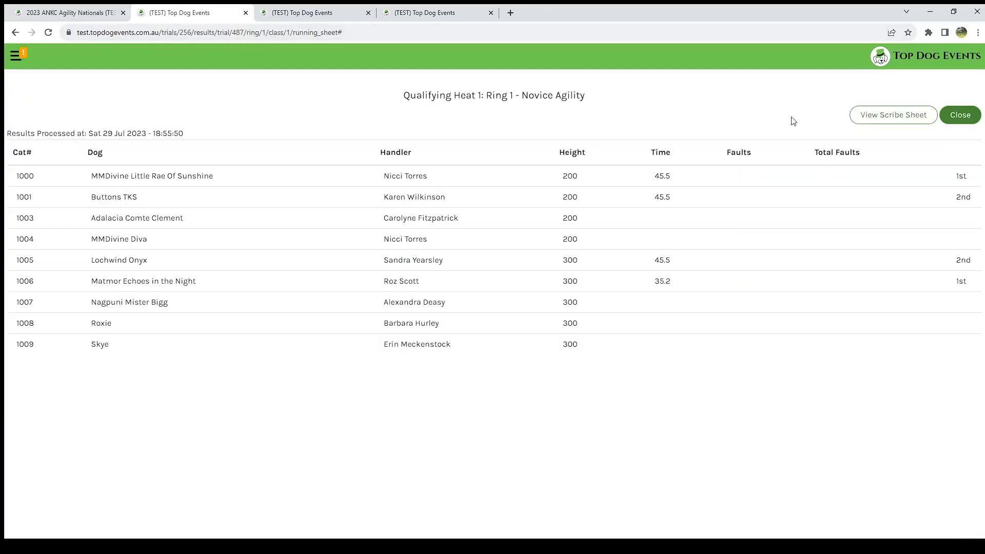
{"action": "left_click", "coordinate": [953, 118]}
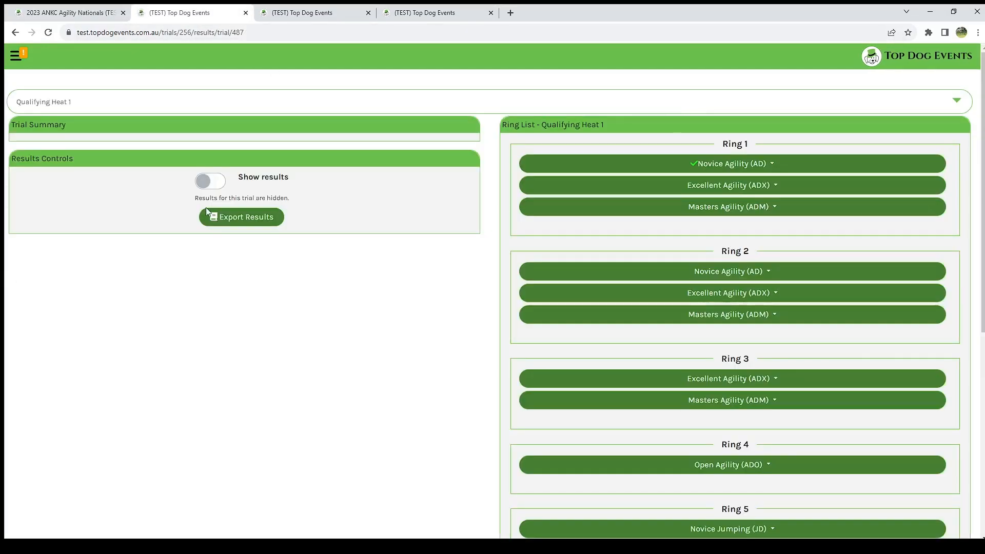
{"action": "left_click", "coordinate": [217, 183]}
Step: View the trial's published results and examine the Novice Agility placings by height
{"action": "left_click", "coordinate": [99, 16]}
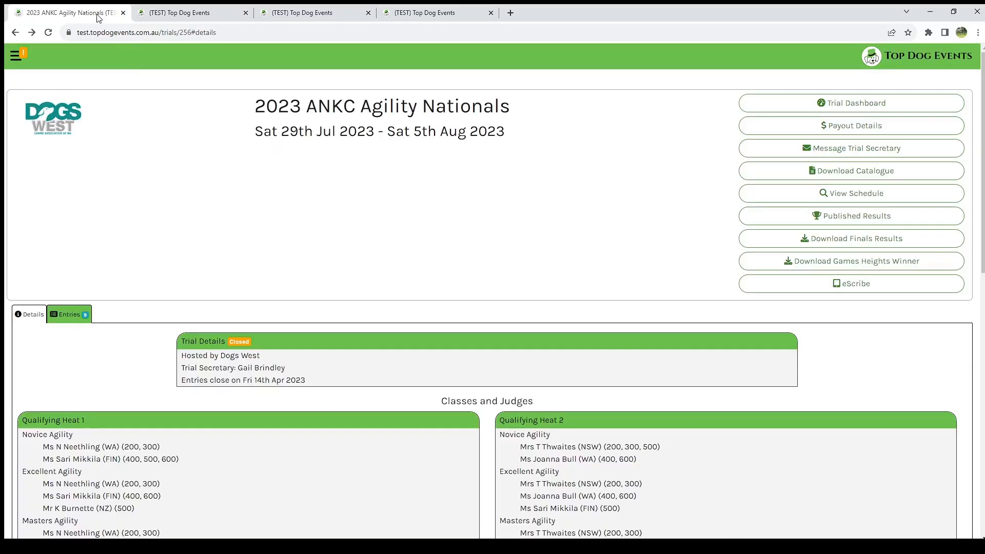
{"action": "left_click", "coordinate": [799, 224]}
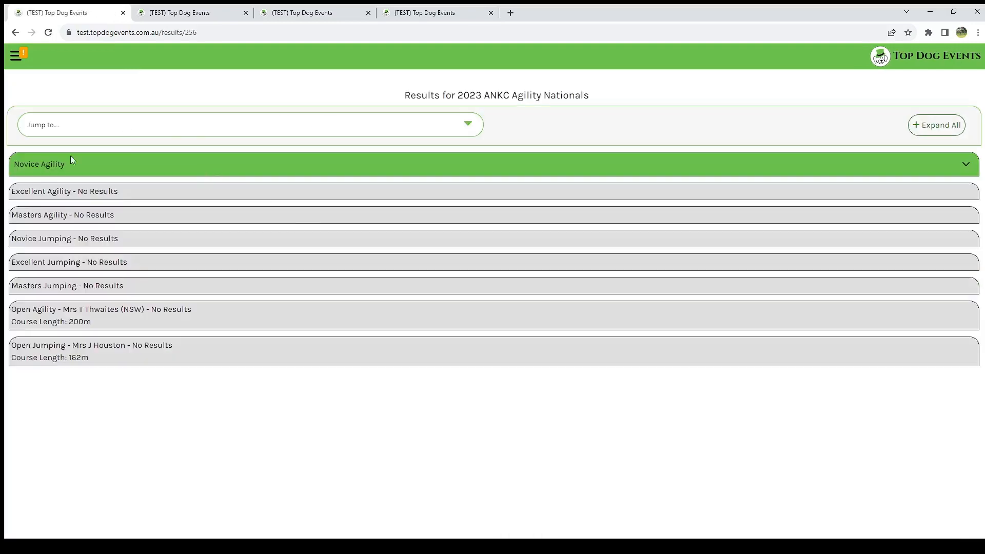
{"action": "left_click", "coordinate": [246, 165]}
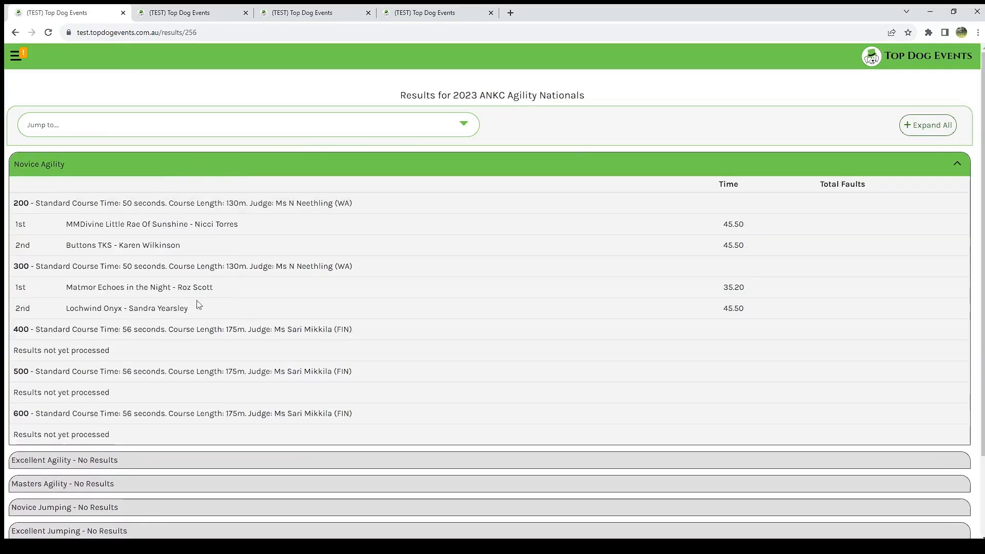
{"action": "left_click", "coordinate": [160, 165]}
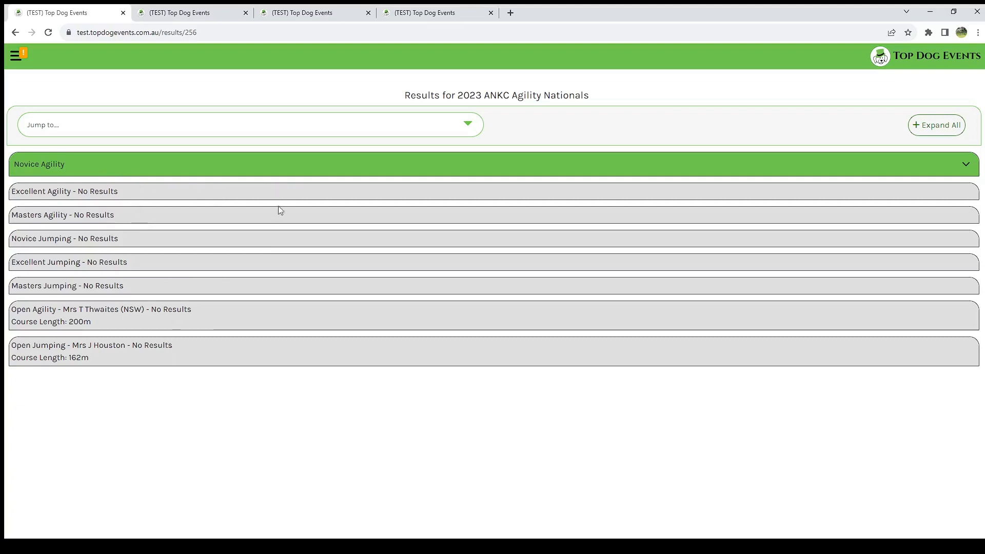
{"action": "left_click", "coordinate": [141, 167]}
{"action": "left_click", "coordinate": [140, 167]}
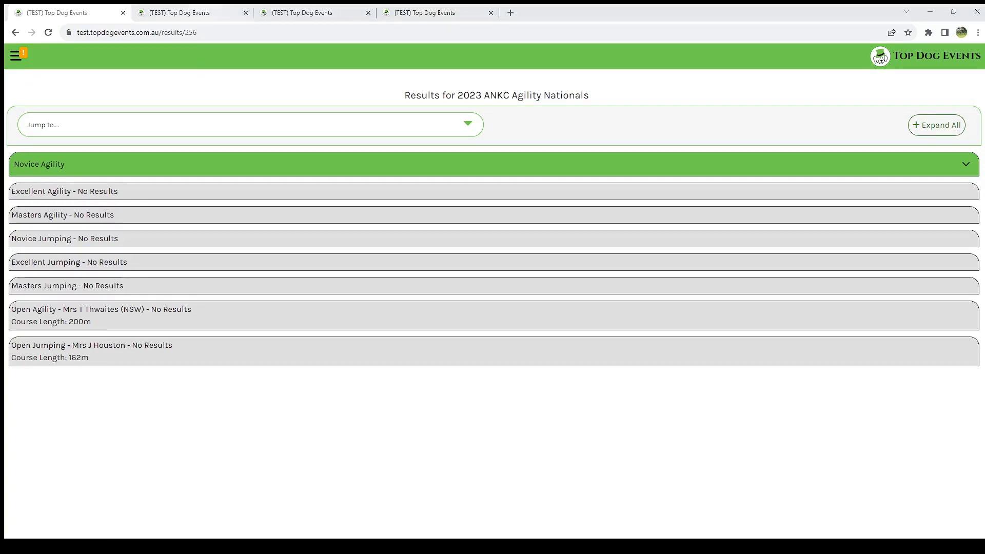
Step: Switch the results area to Games Day and open the eScribe running sheet for Novice Gamblers in Ring 1
{"action": "left_click", "coordinate": [202, 14]}
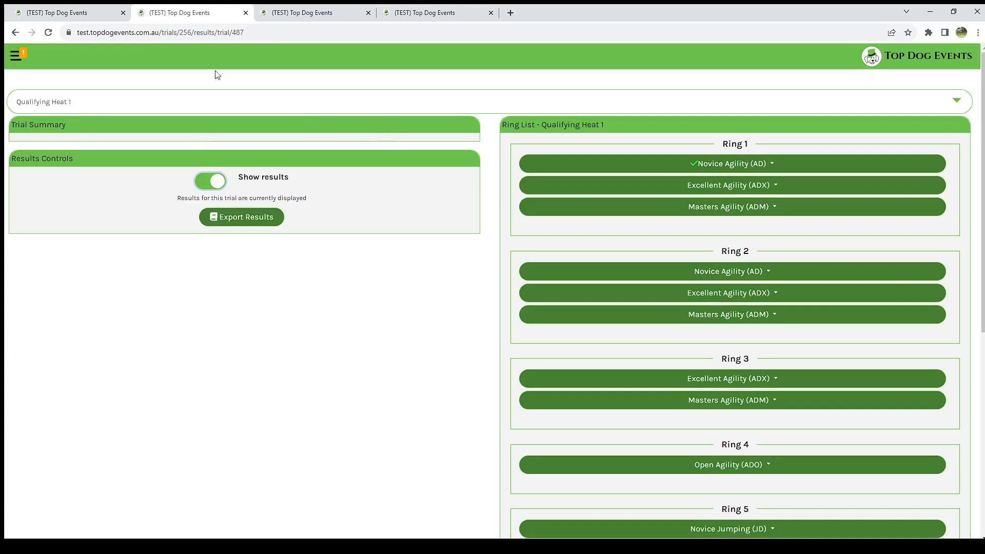
{"action": "left_click", "coordinate": [164, 100]}
{"action": "left_click", "coordinate": [135, 145]}
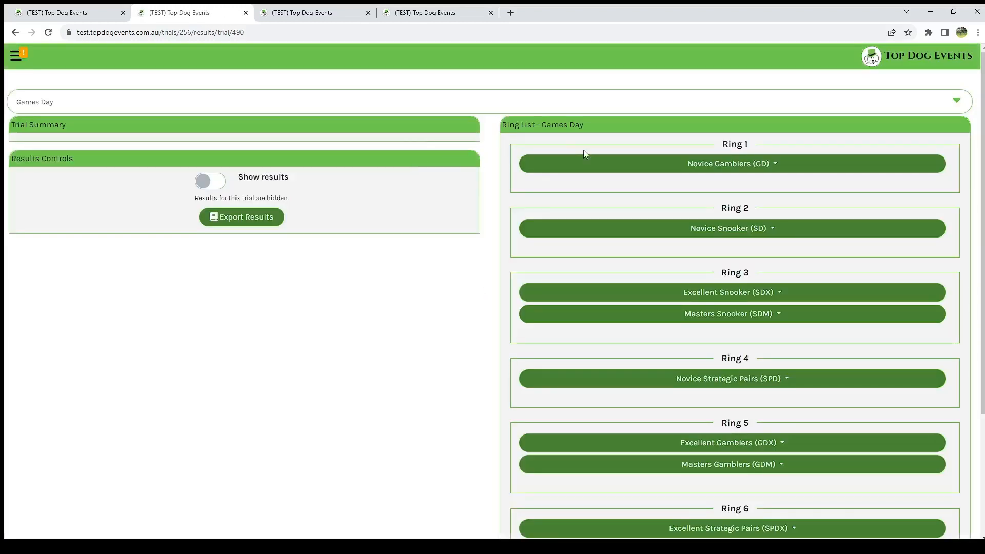
{"action": "left_click", "coordinate": [595, 162]}
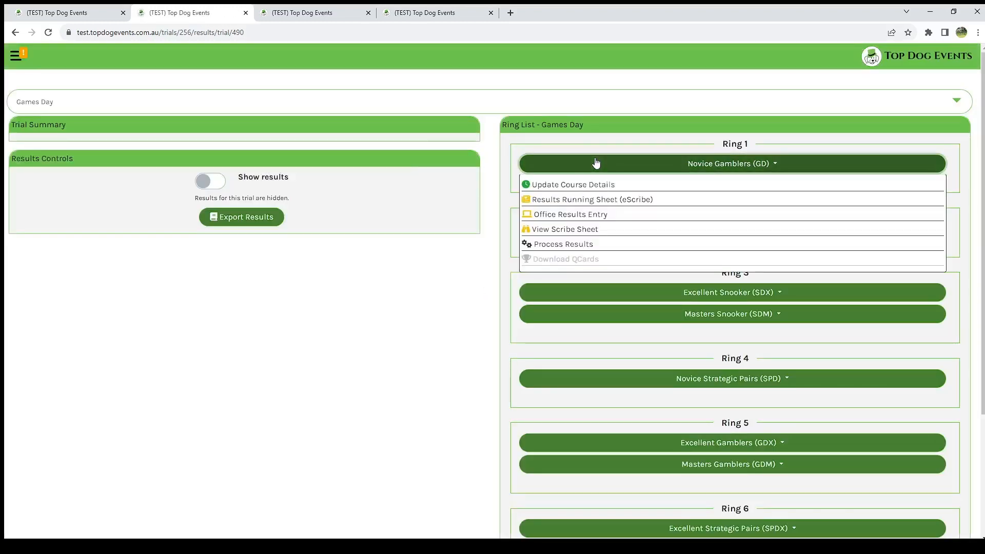
{"action": "left_click", "coordinate": [595, 202]}
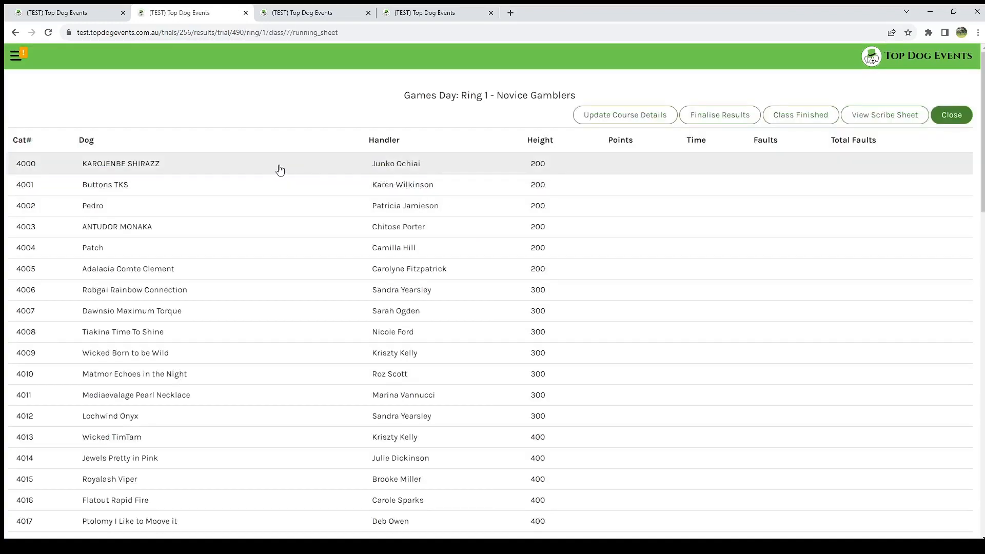
Step: Open the points calculator for entry 4000 and enter the opening sequence 2, 2, 2, 3, 3, 1, 2, 3
{"action": "left_click", "coordinate": [280, 170]}
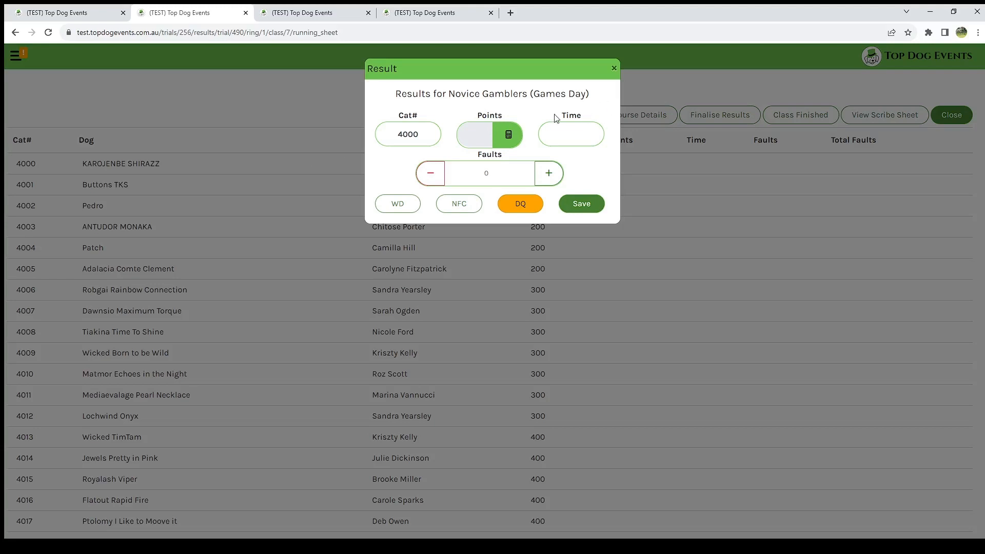
{"action": "left_click", "coordinate": [508, 135]}
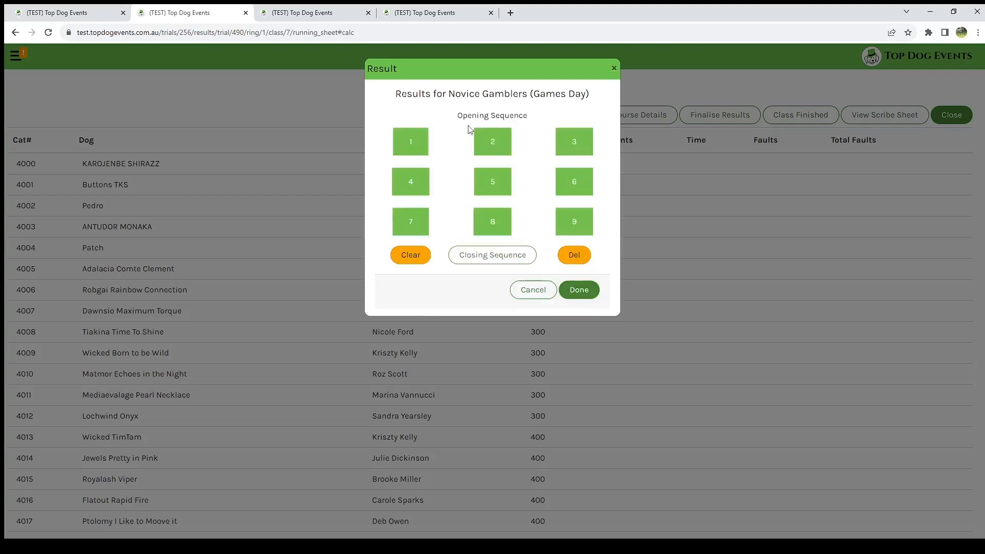
{"action": "left_click_drag", "start_coordinate": [455, 116], "coordinate": [538, 116]}
{"action": "left_click", "coordinate": [536, 117]}
{"action": "left_click", "coordinate": [495, 153]}
{"action": "left_click", "coordinate": [496, 154]}
{"action": "left_click", "coordinate": [497, 156]}
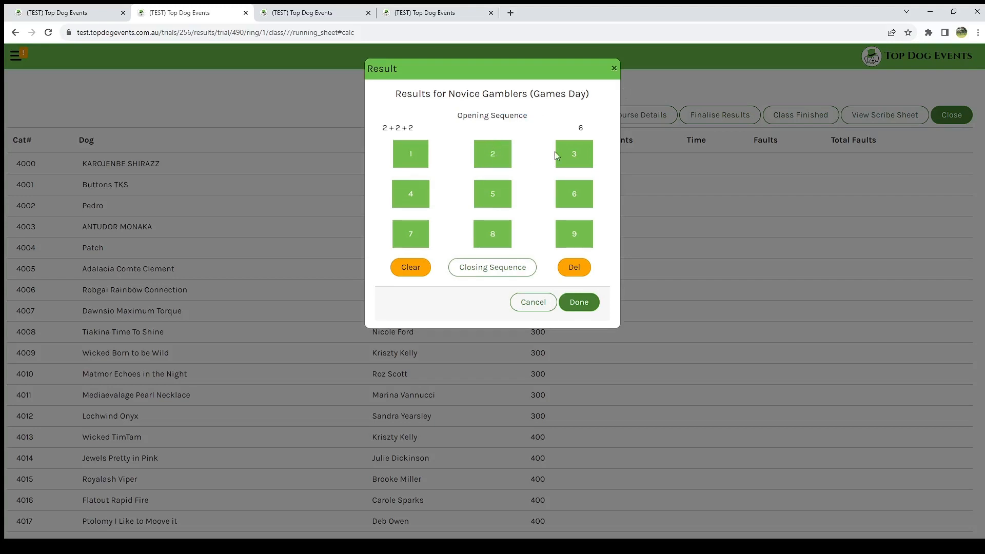
{"action": "left_click", "coordinate": [573, 154]}
{"action": "left_click", "coordinate": [573, 154]}
{"action": "left_click", "coordinate": [421, 157]}
{"action": "left_click", "coordinate": [510, 157]}
{"action": "left_click", "coordinate": [582, 154]}
Step: Enter the closing sequence 2, 4, 6 in entry 4000's points calculator and apply the calculated points
{"action": "left_click", "coordinate": [499, 269]}
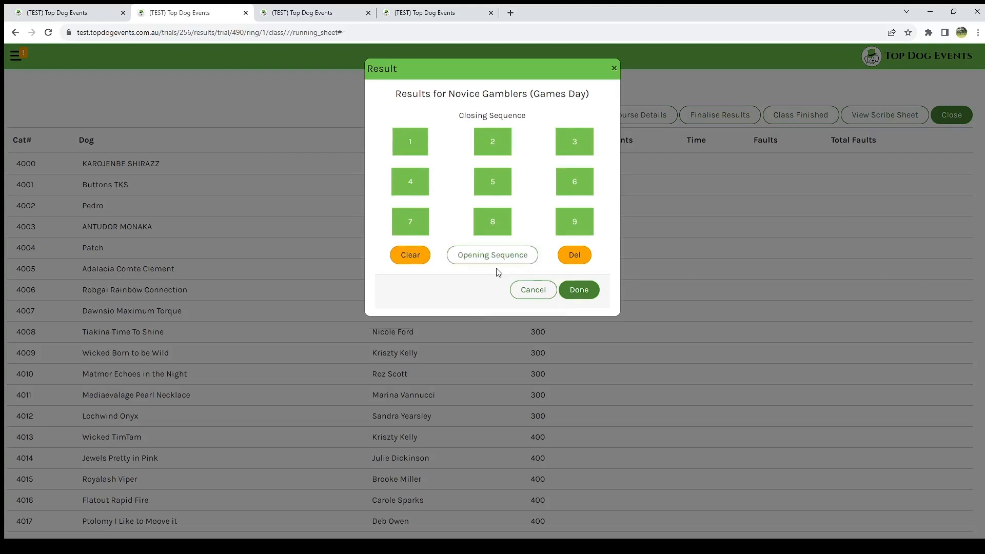
{"action": "left_click", "coordinate": [492, 144]}
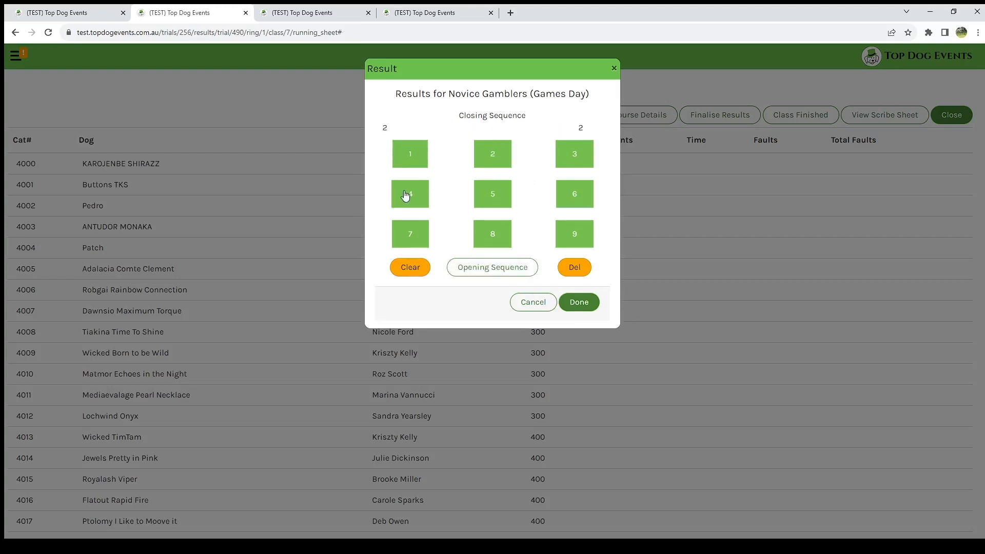
{"action": "left_click", "coordinate": [406, 194]}
{"action": "left_click", "coordinate": [574, 199]}
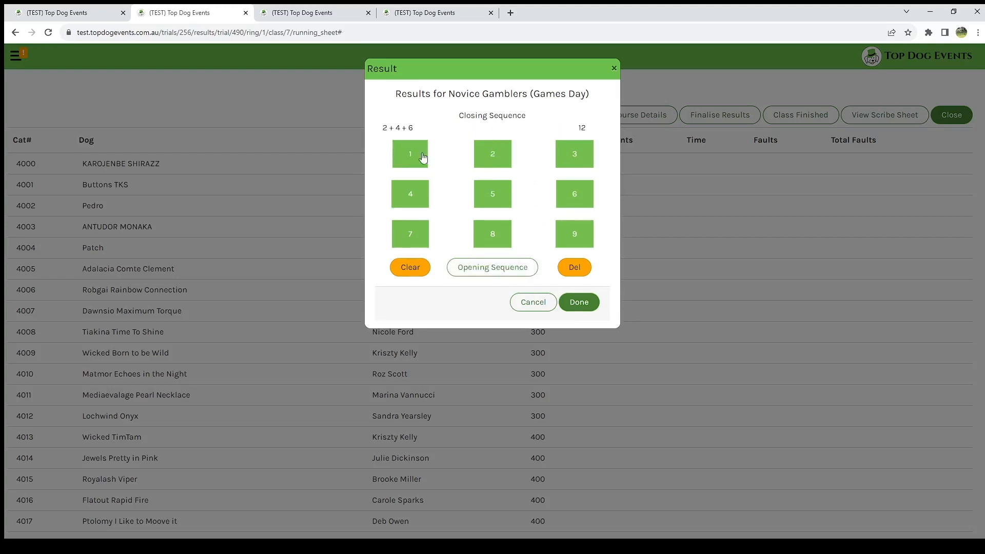
{"action": "left_click", "coordinate": [580, 305]}
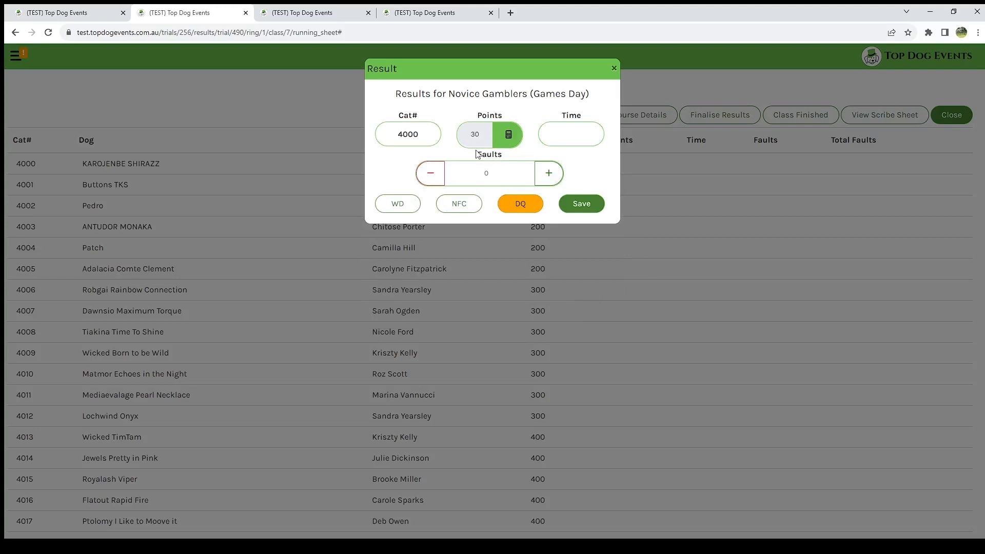
Step: Set the time to 25.5 for entry 4000 in Novice Gamblers and save the confirmed result
{"action": "left_click", "coordinate": [589, 205]}
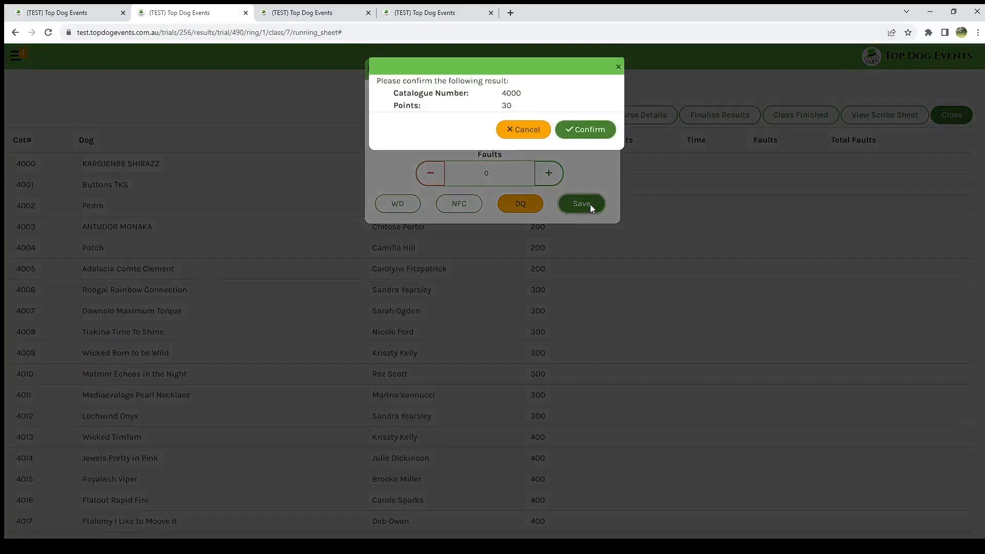
{"action": "left_click", "coordinate": [512, 132]}
{"action": "left_click", "coordinate": [575, 131]}
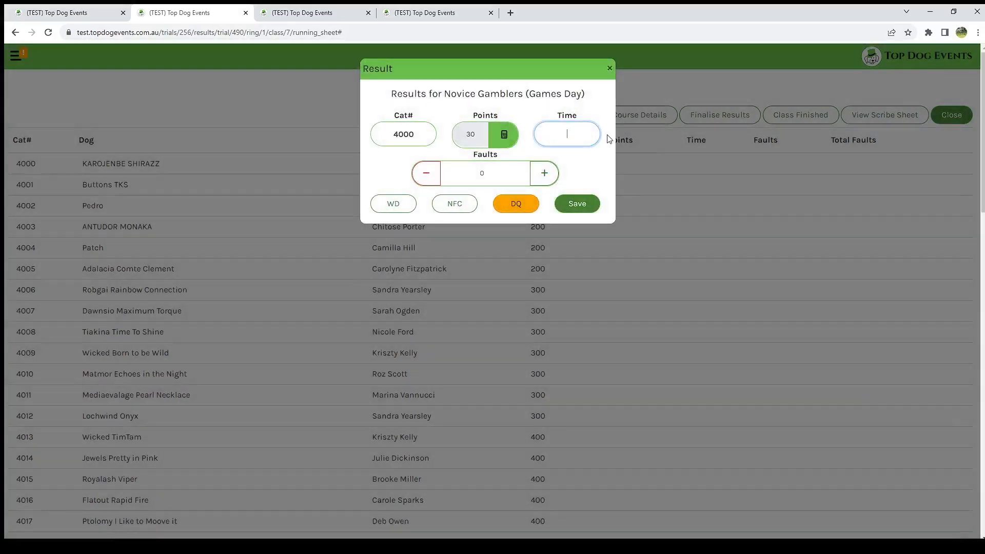
{"action": "left_click", "coordinate": [577, 204]}
{"action": "left_click", "coordinate": [577, 143]}
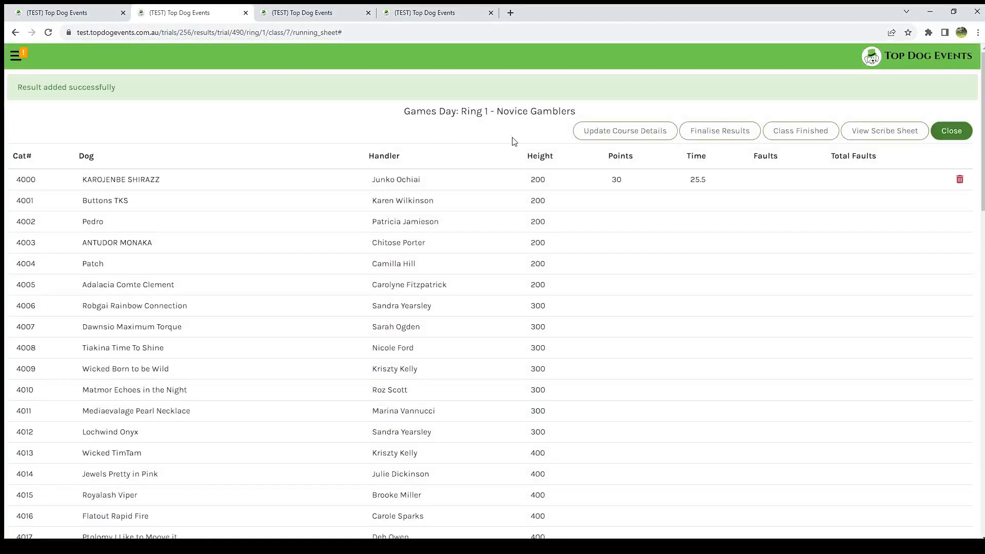
Step: Reopen entry 4000's points calculator, review the recorded opening and closing sequences, and close the result form
{"action": "left_click", "coordinate": [509, 180]}
{"action": "left_click", "coordinate": [513, 139]}
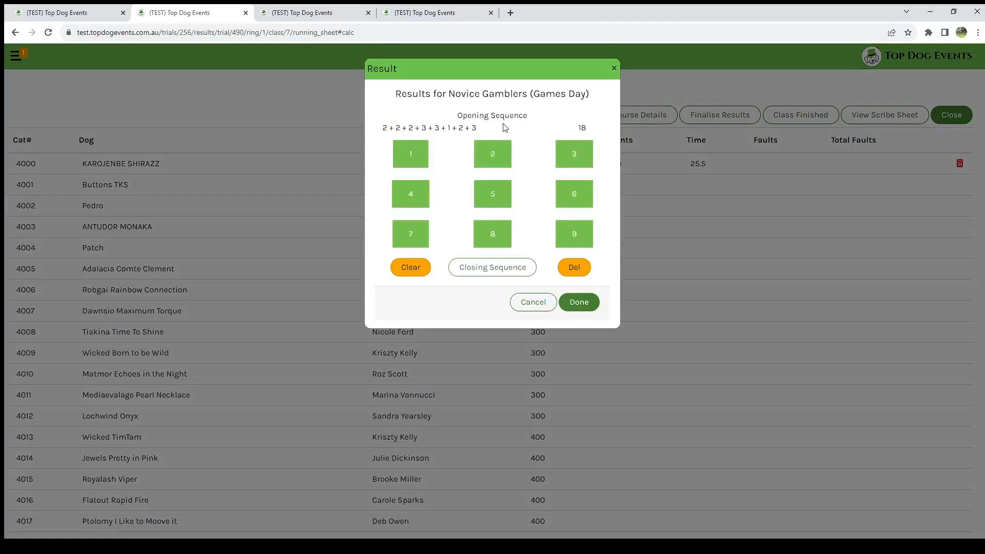
{"action": "left_click_drag", "start_coordinate": [382, 130], "coordinate": [463, 138]}
{"action": "left_click", "coordinate": [495, 134]}
{"action": "left_click", "coordinate": [493, 267]}
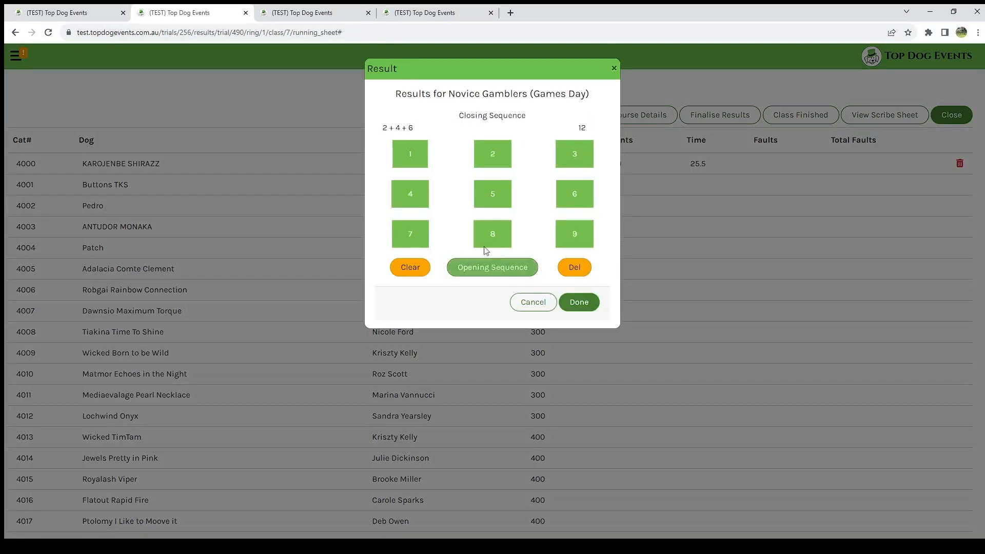
{"action": "left_click", "coordinate": [490, 274]}
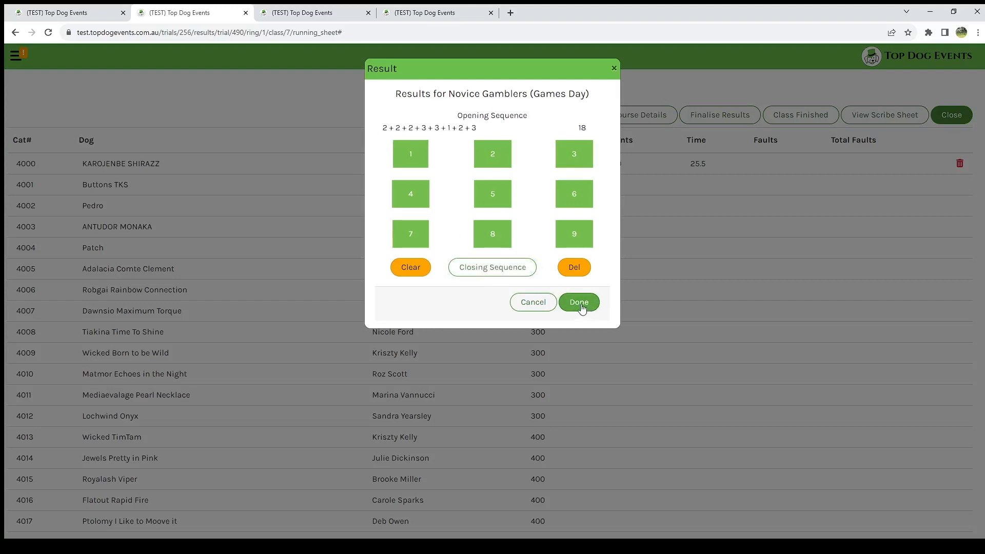
{"action": "left_click", "coordinate": [580, 303]}
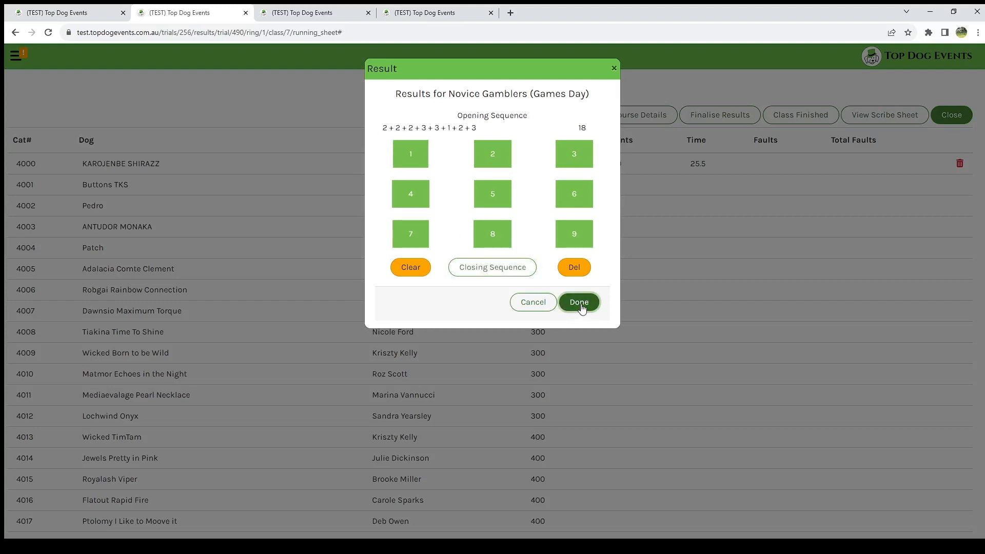
{"action": "left_click", "coordinate": [613, 68]}
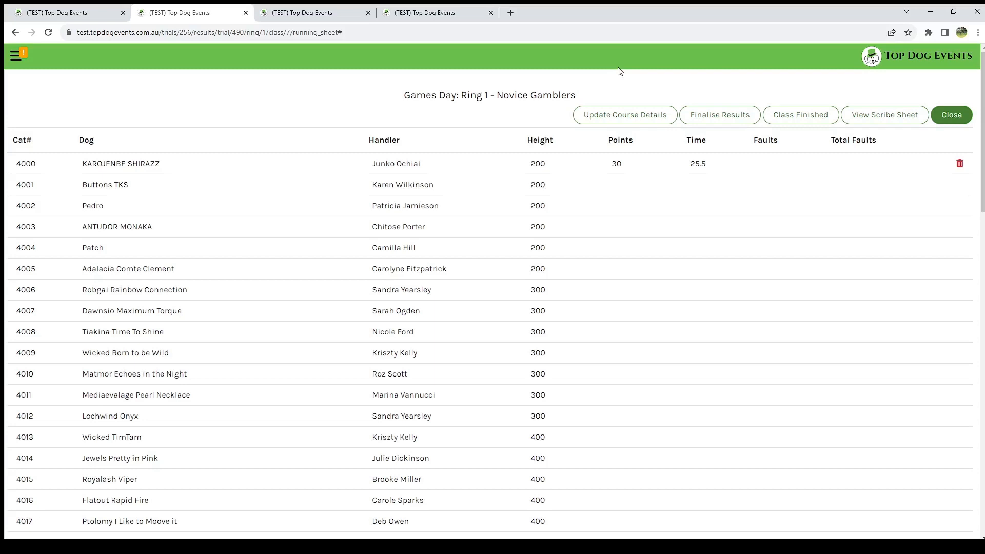
Step: Check the points required for the closing sequence in the Novice Gamblers course details, leaving without saving
{"action": "left_click", "coordinate": [616, 114]}
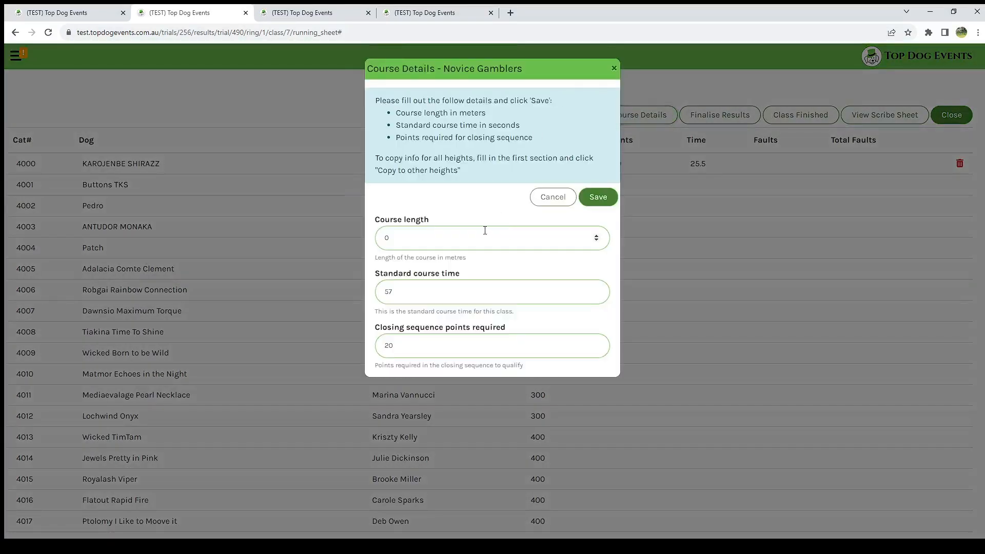
{"action": "left_click", "coordinate": [394, 344]}
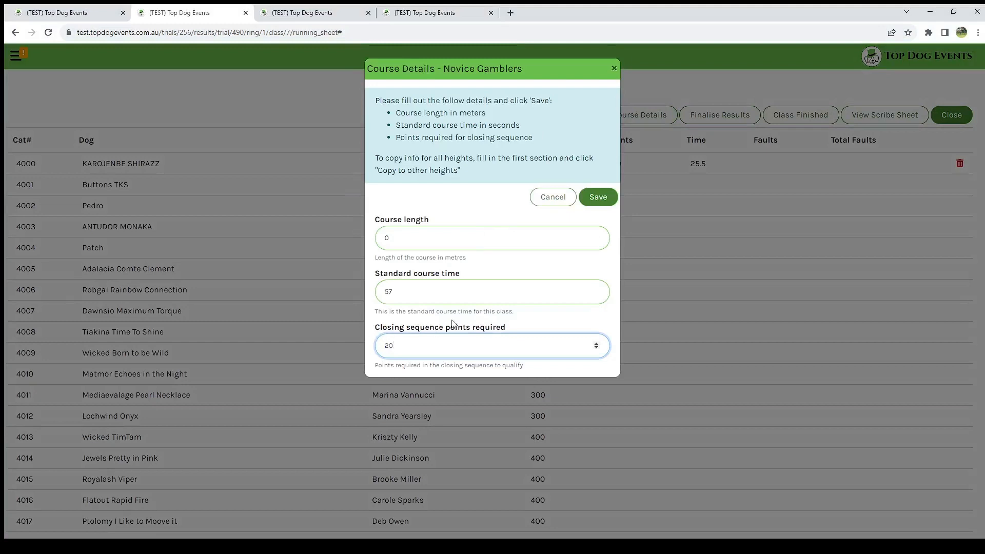
{"action": "left_click", "coordinate": [557, 195]}
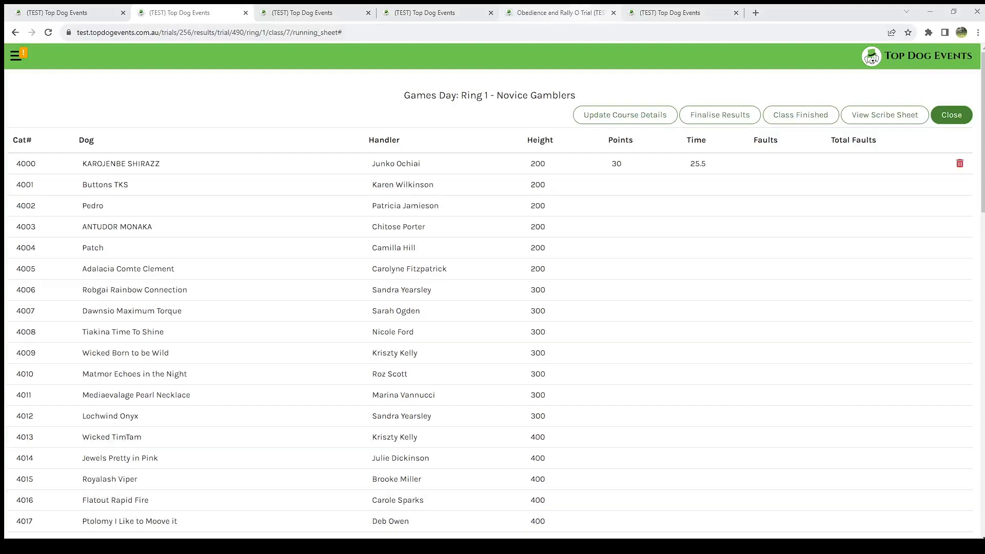
Step: Go to the Obedience and Rally O Trial's results dashboard and open the eScribe running sheet for Utility Dog Excellent
{"action": "left_click", "coordinate": [556, 13]}
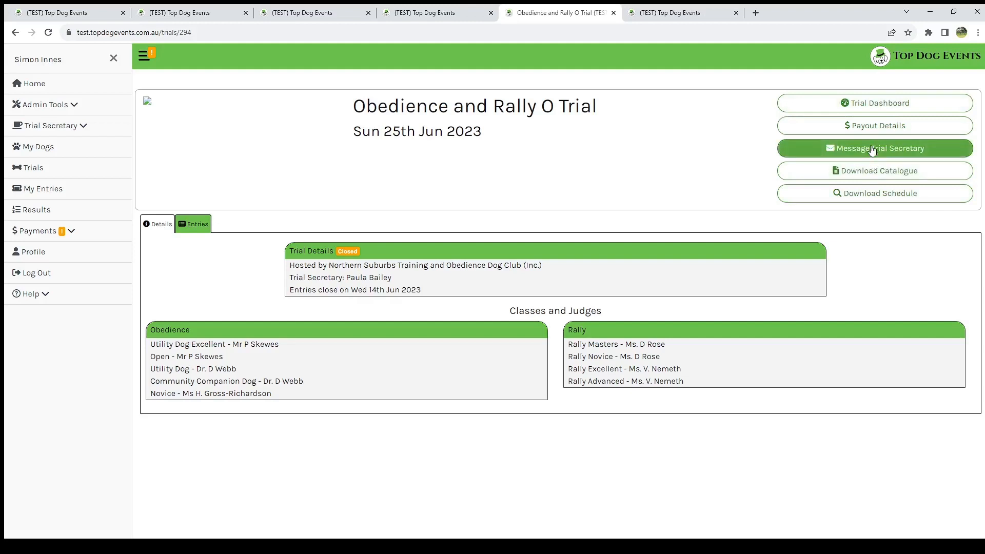
{"action": "left_click", "coordinate": [875, 103]}
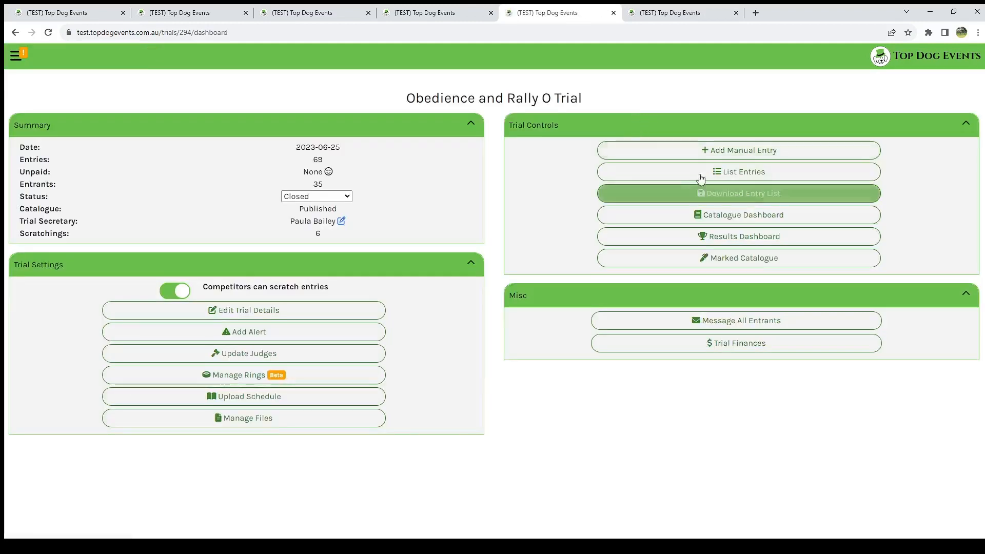
{"action": "left_click", "coordinate": [619, 235]}
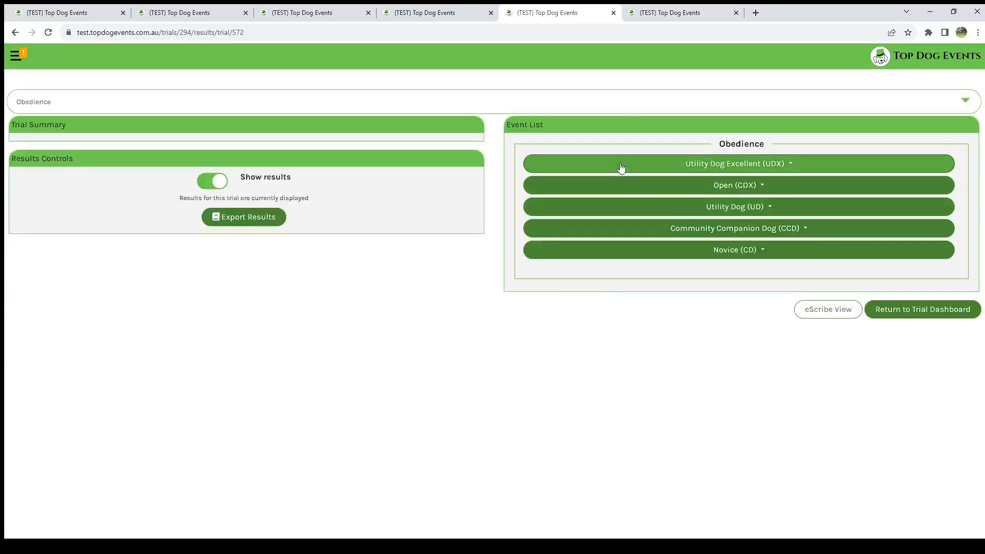
{"action": "left_click", "coordinate": [622, 164]}
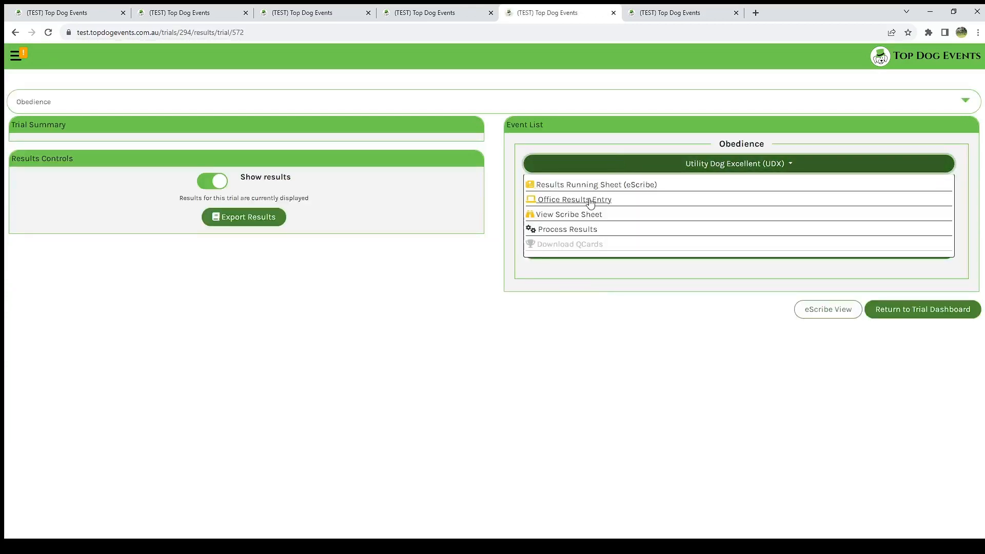
{"action": "left_click", "coordinate": [578, 186]}
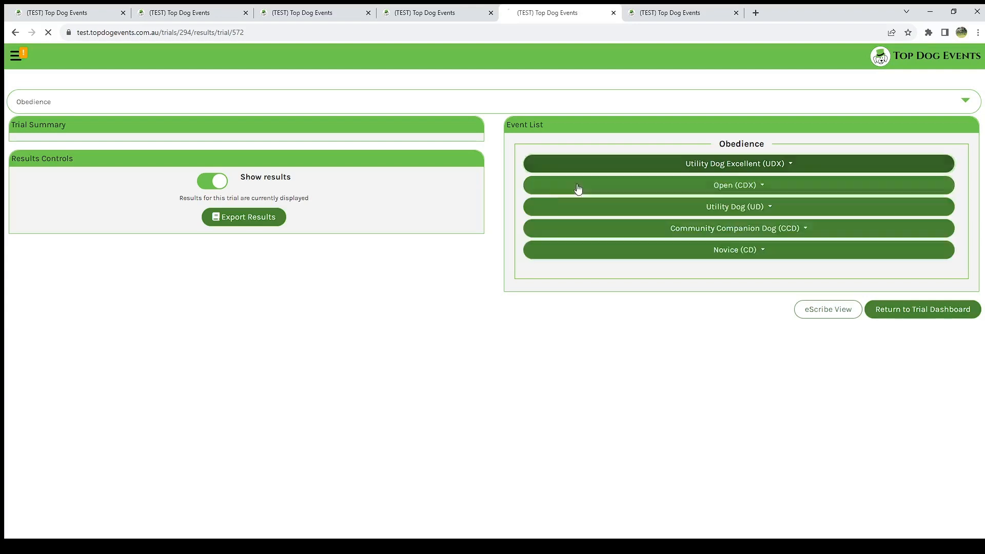
Step: Record 125 points with an NQ result for catalogue entry 1 in Utility Dog Excellent
{"action": "left_click", "coordinate": [285, 165]}
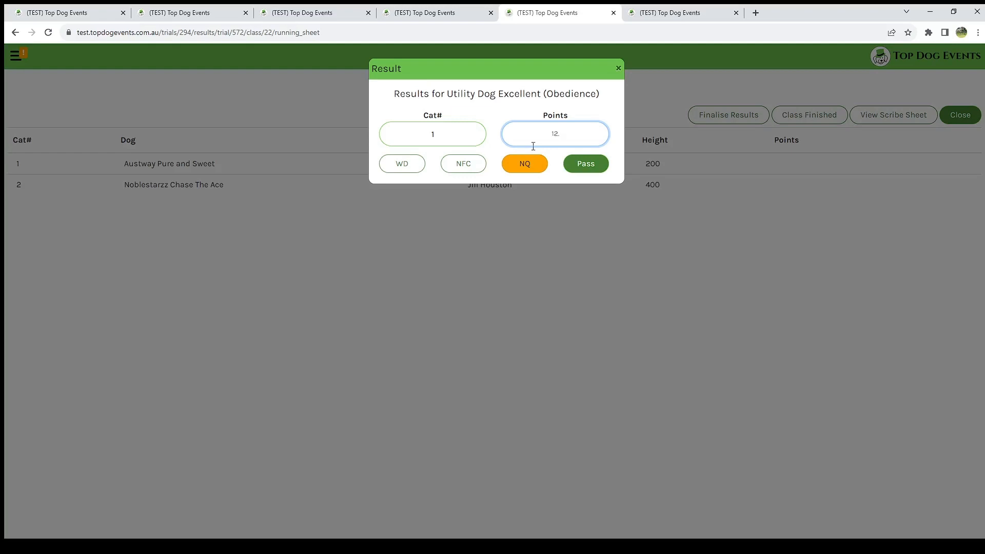
{"action": "type", "text": "125.5"}
{"action": "left_click", "coordinate": [522, 163]}
Step: Record 150 points with a pass for catalogue entry 2 in Utility Dog Excellent and confirm the result
{"action": "left_click", "coordinate": [600, 202]}
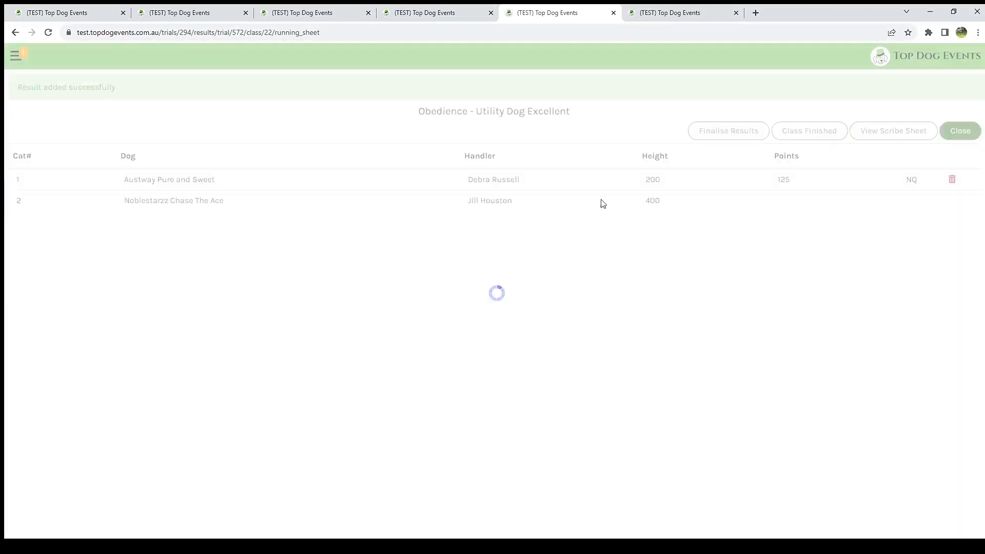
{"action": "type", "text": "150"}
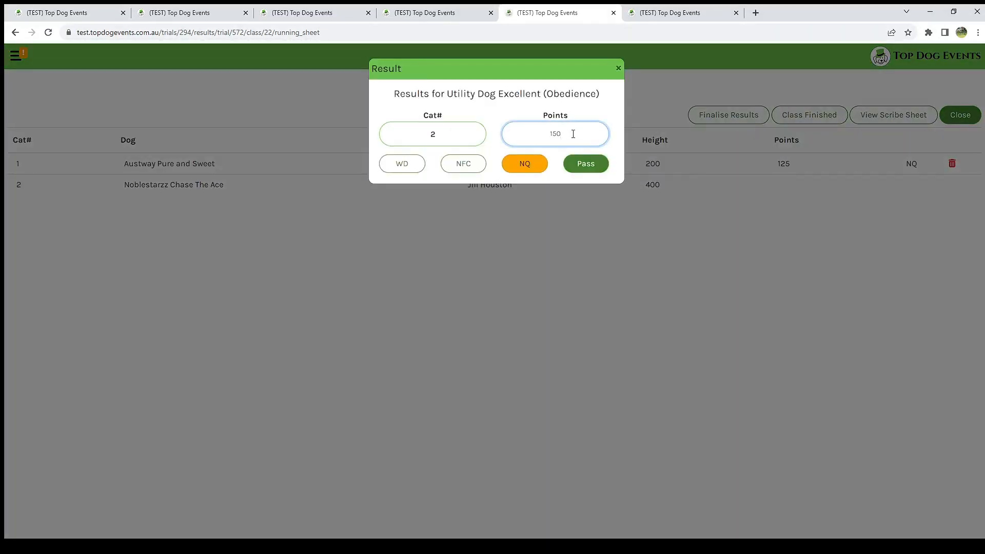
{"action": "left_click", "coordinate": [595, 163]}
{"action": "left_click", "coordinate": [587, 128]}
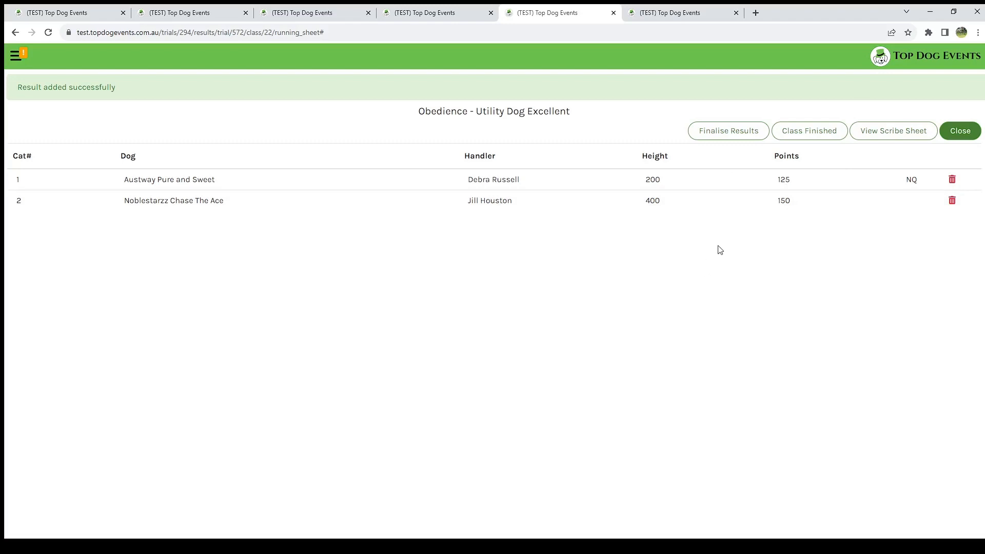
Step: Finalise the Utility Dog Excellent results and close the class running sheet
{"action": "left_click", "coordinate": [749, 132]}
{"action": "key", "text": "Return"}
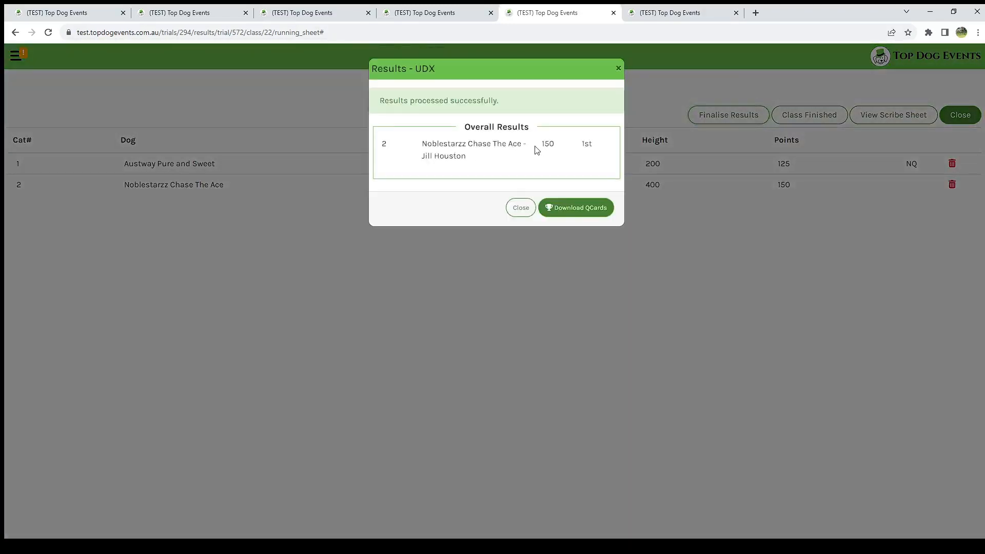
{"action": "left_click", "coordinate": [524, 208]}
{"action": "left_click", "coordinate": [960, 116]}
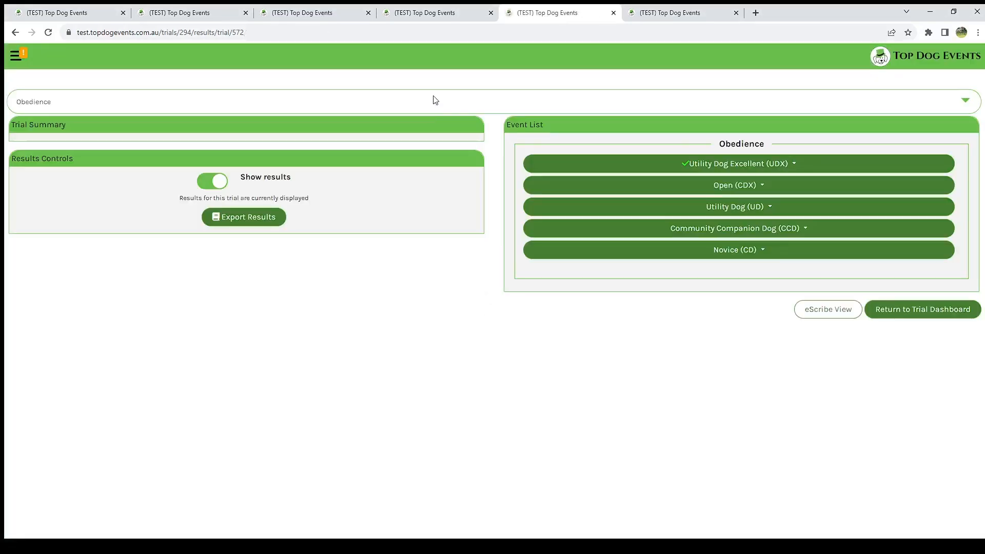
Step: Switch the results area to Rally and open the eScribe running sheet for Rally Masters
{"action": "left_click", "coordinate": [435, 100]}
{"action": "left_click", "coordinate": [421, 124]}
{"action": "left_click", "coordinate": [618, 163]}
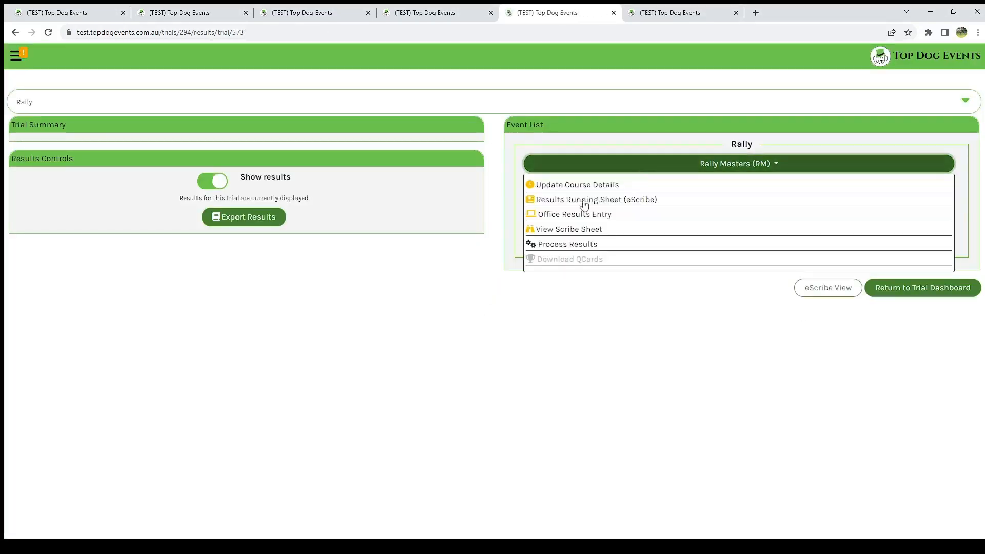
{"action": "left_click", "coordinate": [582, 205]}
Step: Examine the points and time fields in the result form for Rally Masters entry 24 and close it without saving
{"action": "left_click", "coordinate": [526, 167]}
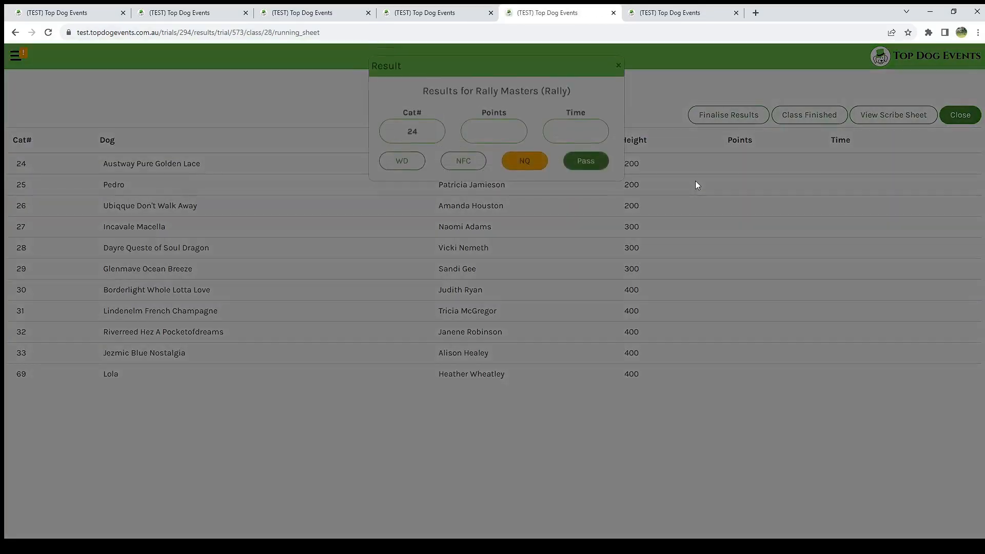
{"action": "left_click", "coordinate": [555, 138]}
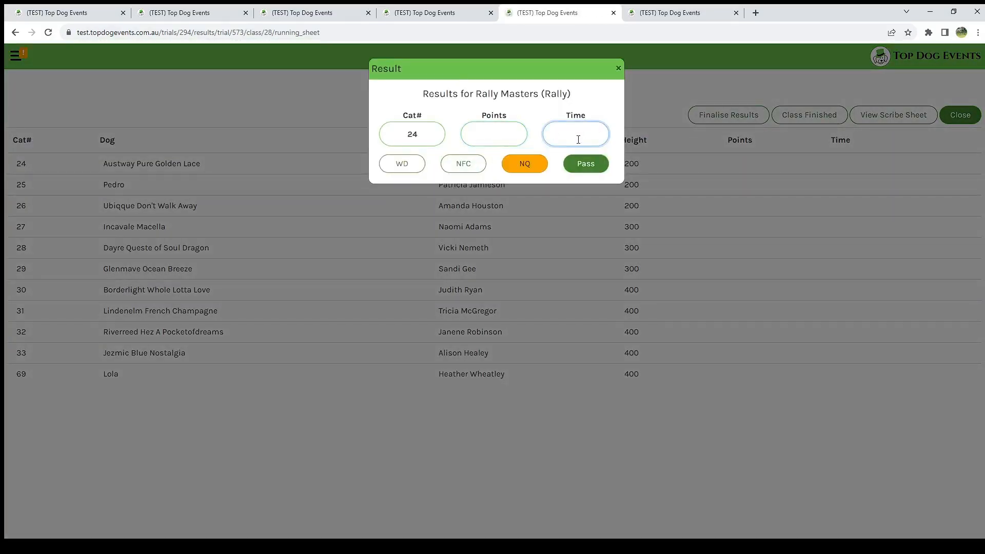
{"action": "left_click", "coordinate": [618, 69]}
Step: Open the result form for entry 1 in Interior Masters and try the faults counter up to 2 and back to 0
{"action": "left_click", "coordinate": [673, 14]}
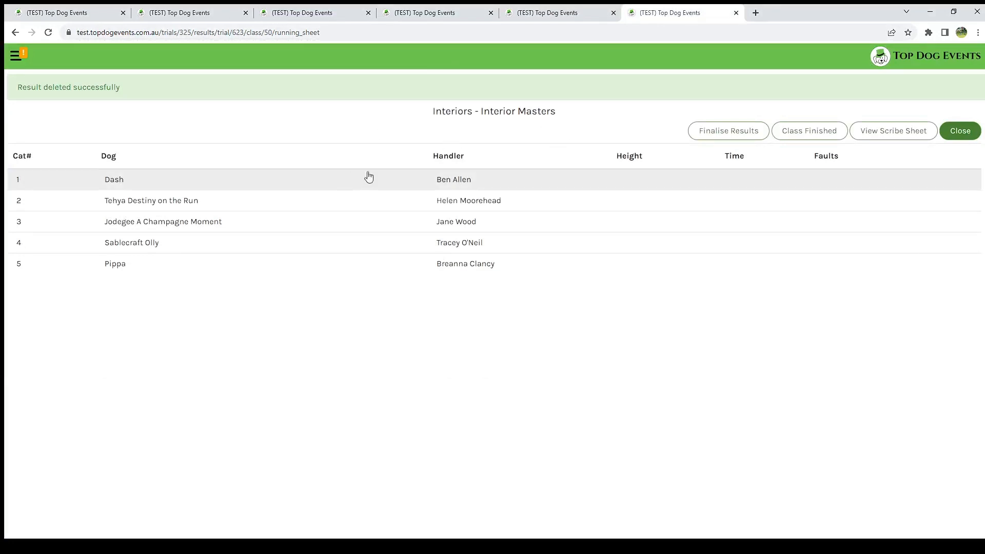
{"action": "left_click", "coordinate": [512, 179]}
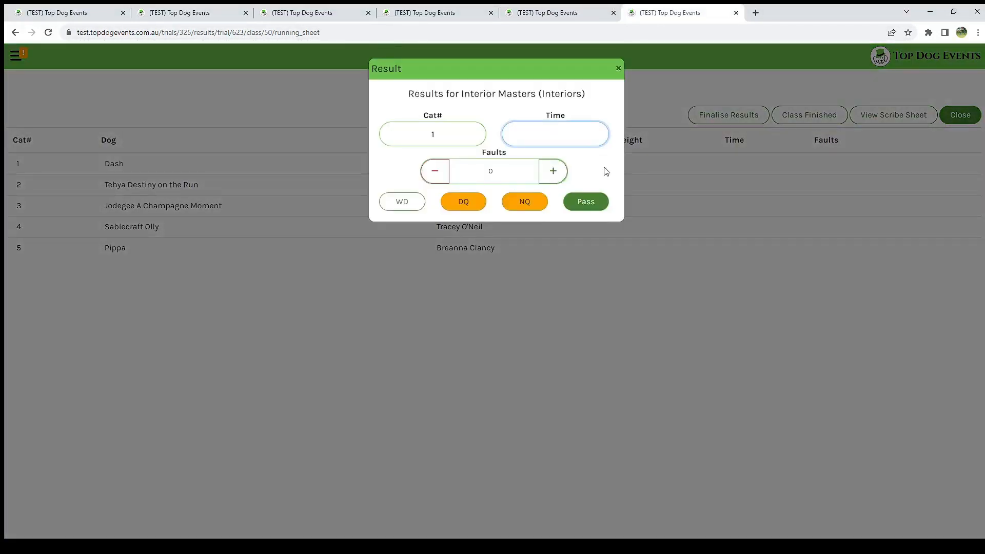
{"action": "left_click", "coordinate": [540, 177]}
{"action": "left_click", "coordinate": [540, 177]}
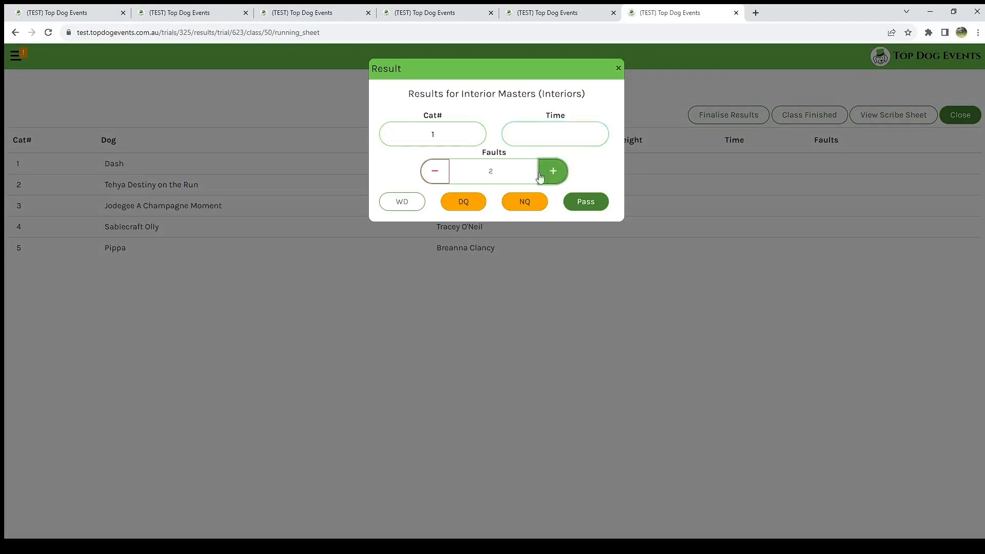
{"action": "left_click", "coordinate": [435, 173]}
{"action": "left_click", "coordinate": [434, 173]}
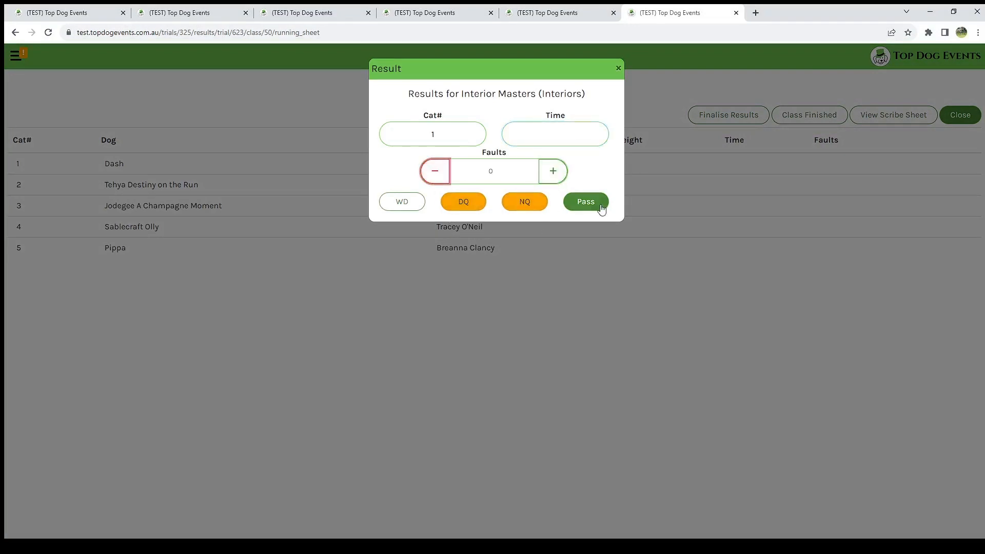
{"action": "left_click", "coordinate": [560, 137]}
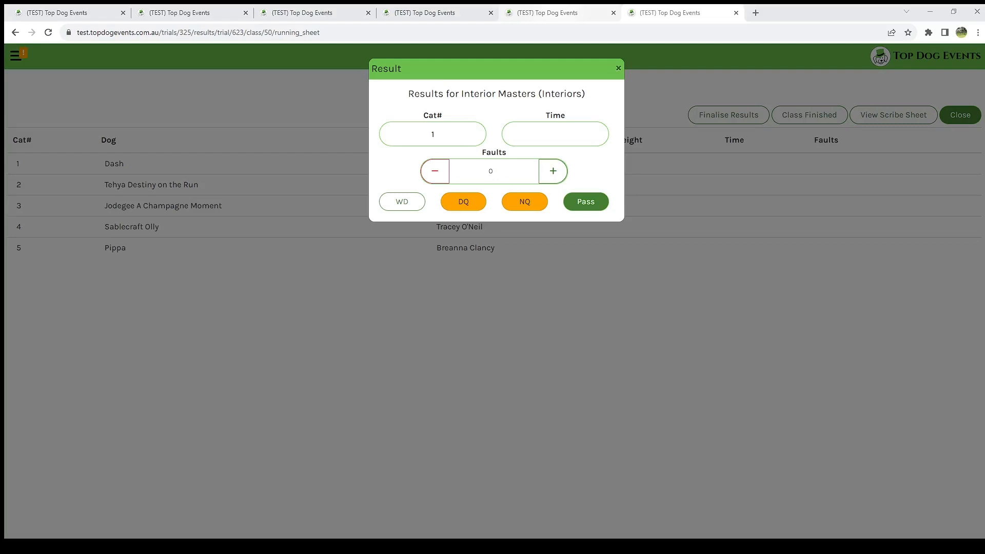
Step: Switch to the event details editing page for the 2023 ANKC Agility Nationals
{"action": "left_click", "coordinate": [560, 17]}
{"action": "left_click", "coordinate": [422, 17]}
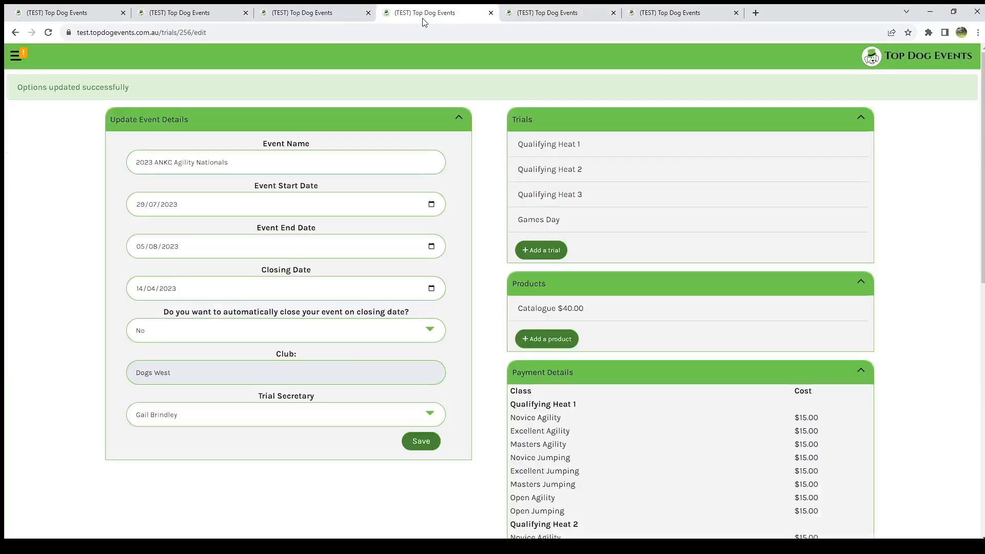
Step: Set the event's results option for calculating placings for entries with faults to Yes and save the options
{"action": "scroll", "coordinate": [590, 219], "scroll_direction": "down", "scroll_amount": 10}
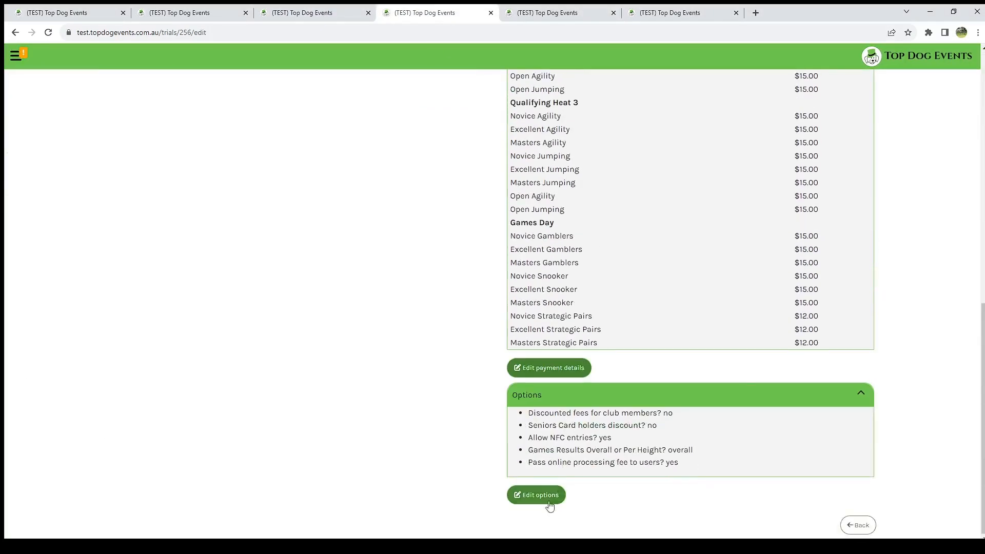
{"action": "left_click", "coordinate": [532, 494]}
{"action": "scroll", "coordinate": [326, 316], "scroll_direction": "down", "scroll_amount": 3}
{"action": "scroll", "coordinate": [303, 270], "scroll_direction": "up", "scroll_amount": 3}
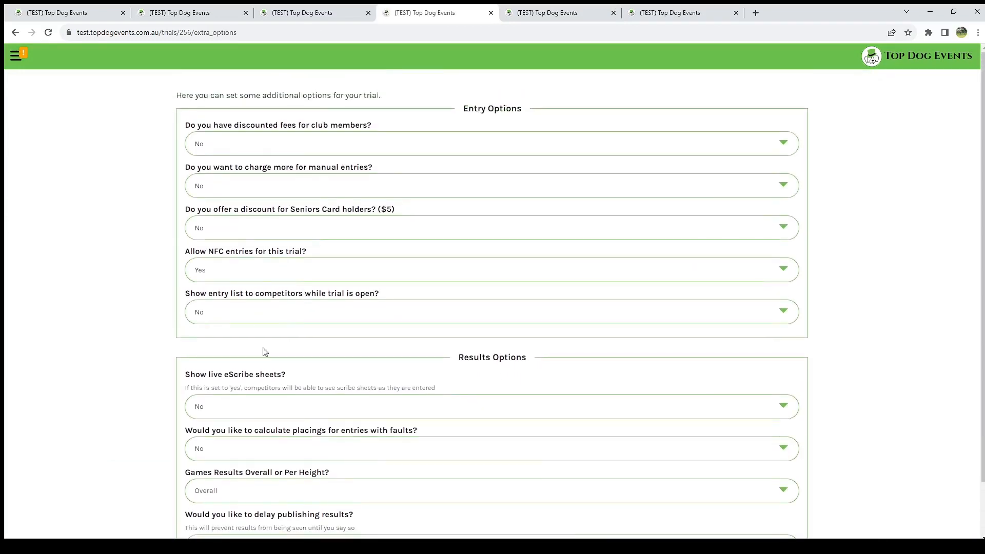
{"action": "scroll", "coordinate": [259, 357], "scroll_direction": "down", "scroll_amount": 3}
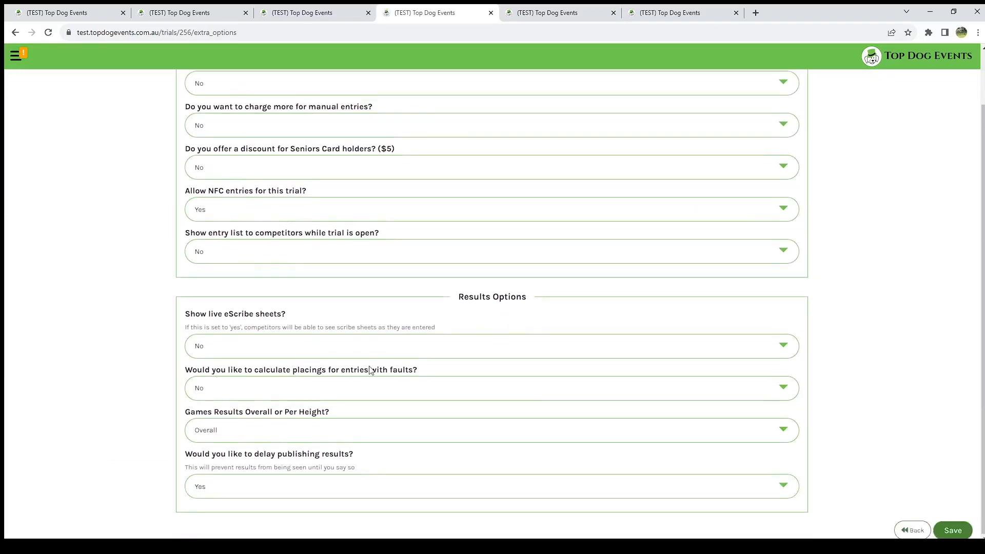
{"action": "left_click", "coordinate": [328, 395]}
{"action": "left_click", "coordinate": [304, 414]}
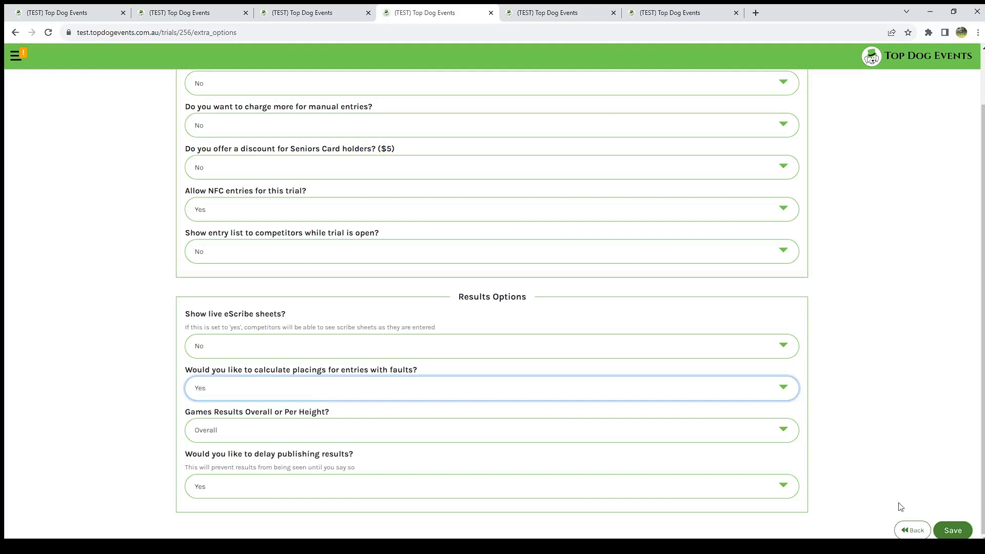
{"action": "left_click", "coordinate": [952, 529]}
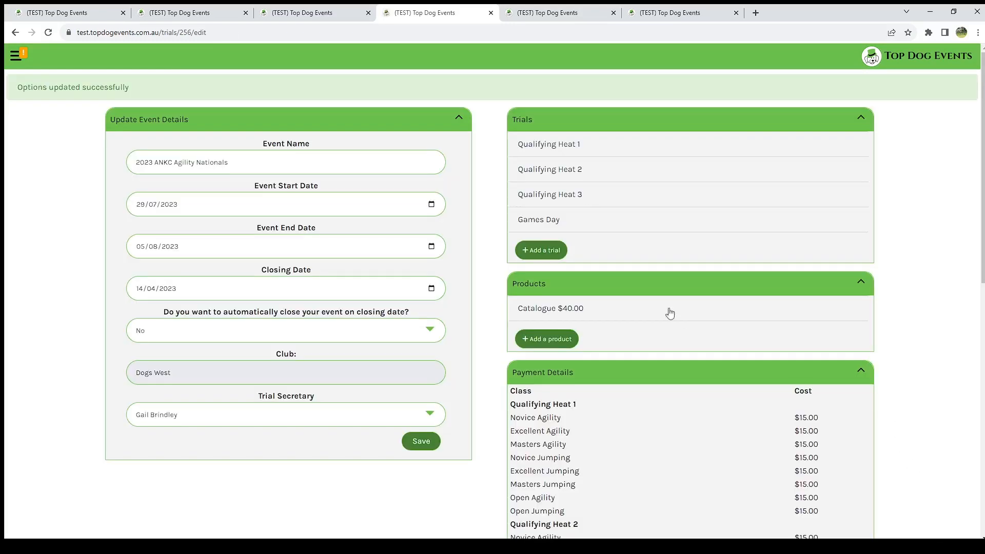
Step: In the Qualifying Heat 1 Novice Agility running sheet, save a result for Cat# 1000 with time 38 and 1 fault
{"action": "left_click", "coordinate": [208, 14]}
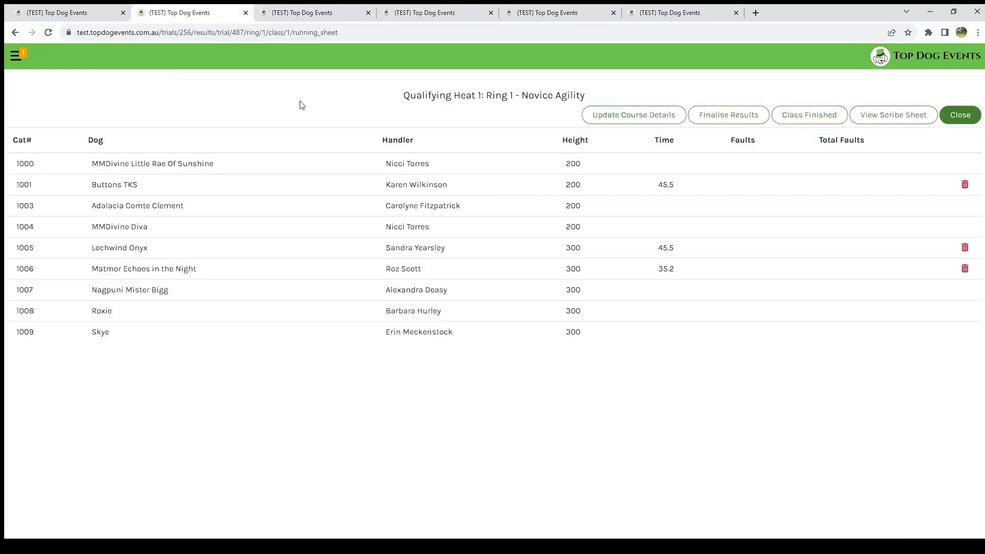
{"action": "left_click", "coordinate": [507, 173]}
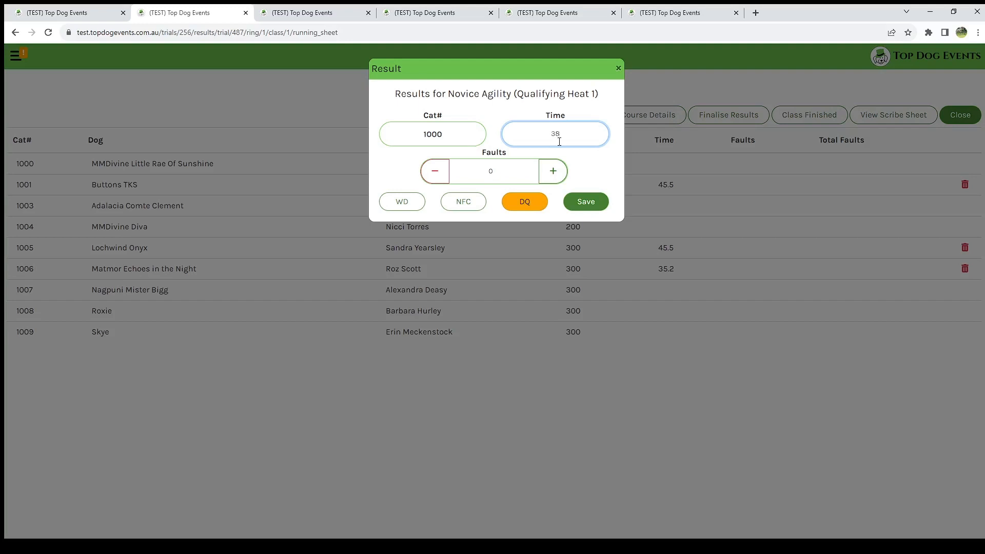
{"action": "left_click", "coordinate": [553, 171]}
{"action": "left_click", "coordinate": [587, 200]}
{"action": "left_click", "coordinate": [580, 148]}
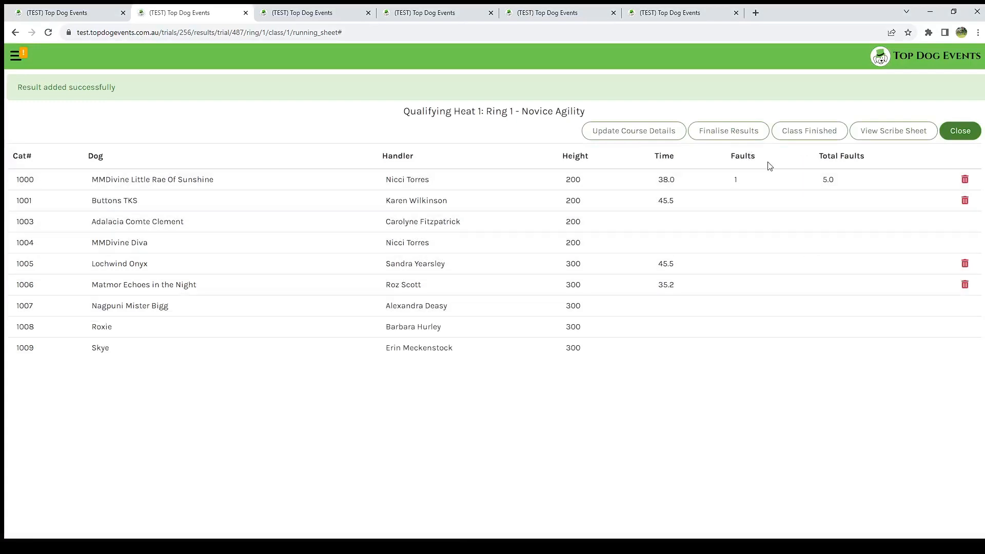
Step: Finalise the Ring 1 Novice Agility results, confirm closing off the class, and return to the Qualifying Heat 1 ring list
{"action": "left_click", "coordinate": [748, 140]}
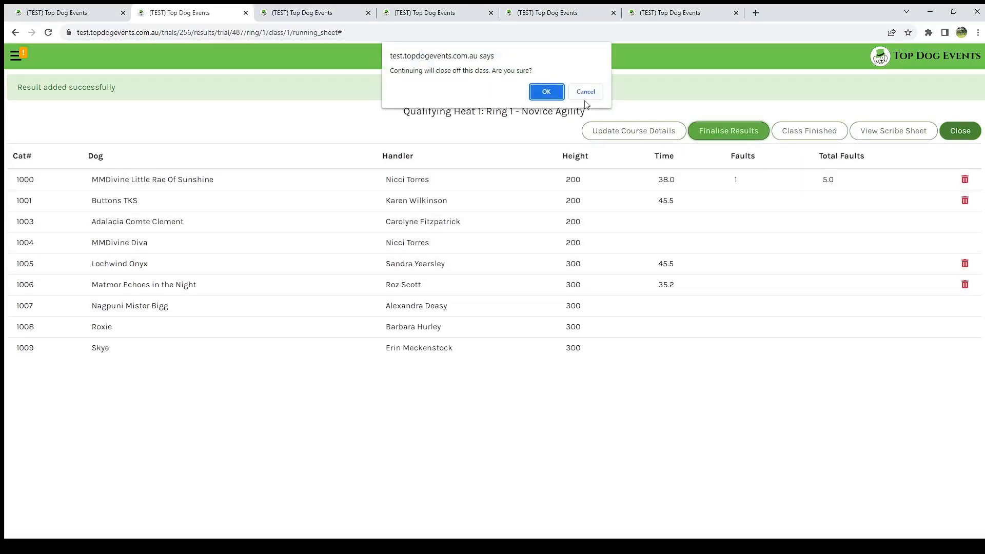
{"action": "left_click", "coordinate": [545, 91]}
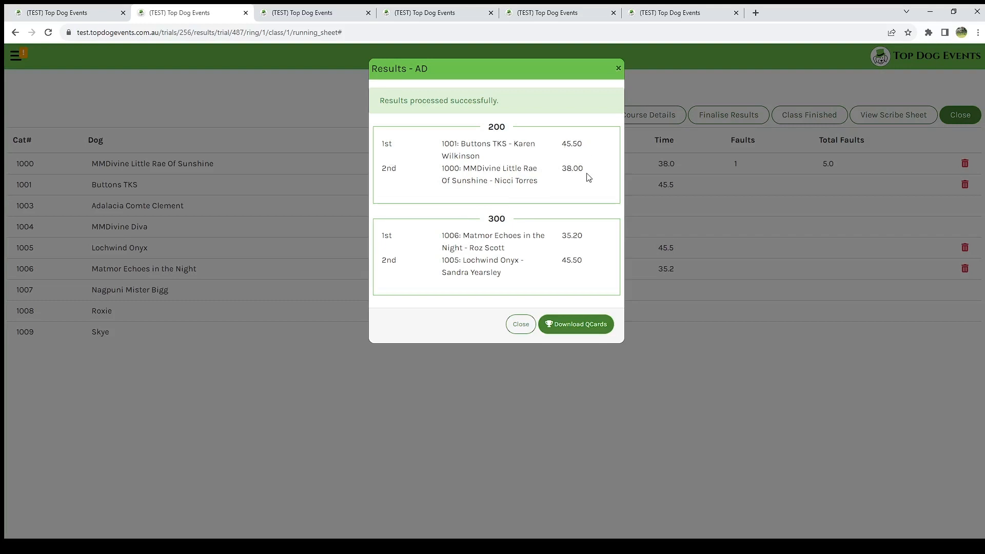
{"action": "left_click", "coordinate": [523, 326]}
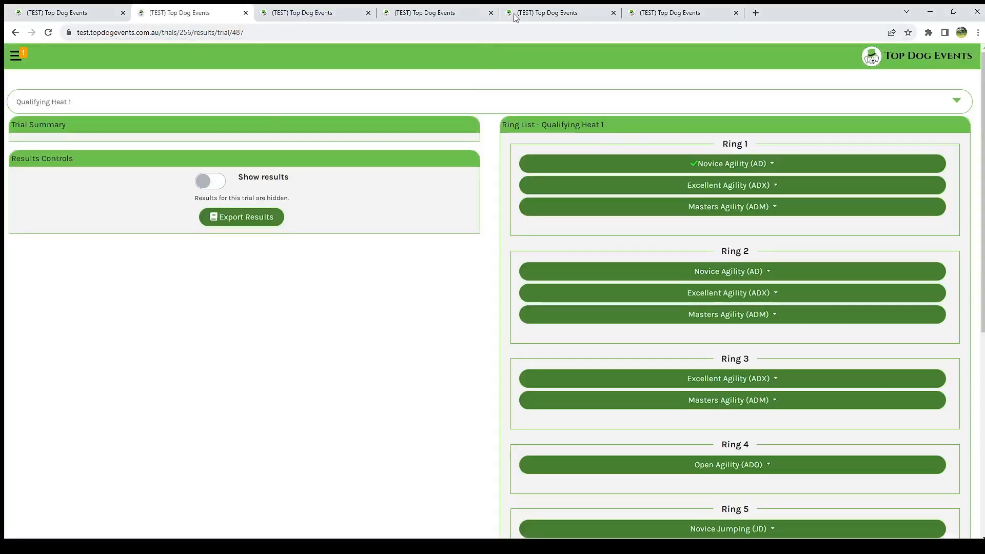
Step: Reopen the event's options, set calculating placings for entries with faults to No, and save
{"action": "left_click", "coordinate": [515, 18]}
{"action": "left_click", "coordinate": [448, 16]}
{"action": "scroll", "coordinate": [650, 217], "scroll_direction": "down", "scroll_amount": 8}
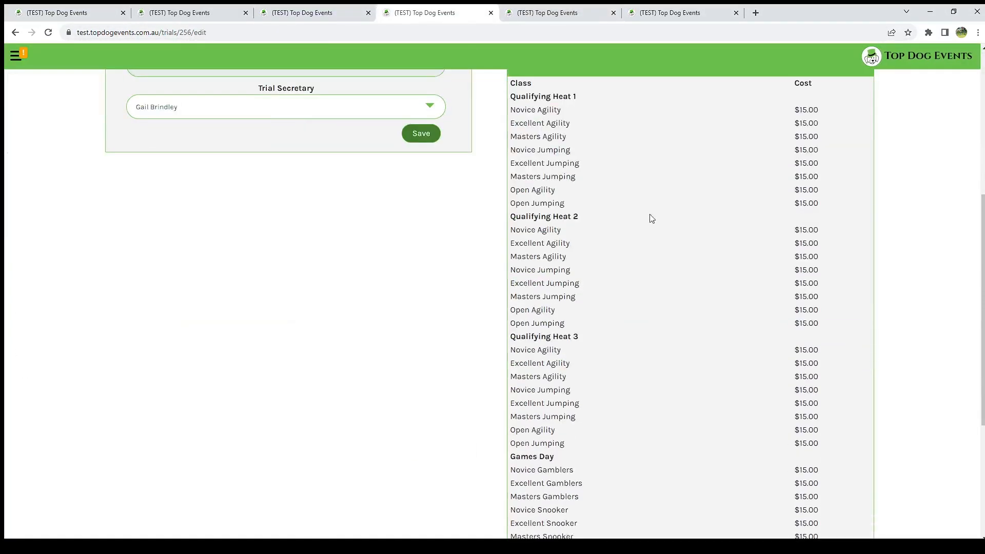
{"action": "left_click", "coordinate": [536, 496]}
{"action": "scroll", "coordinate": [535, 363], "scroll_direction": "down", "scroll_amount": 1}
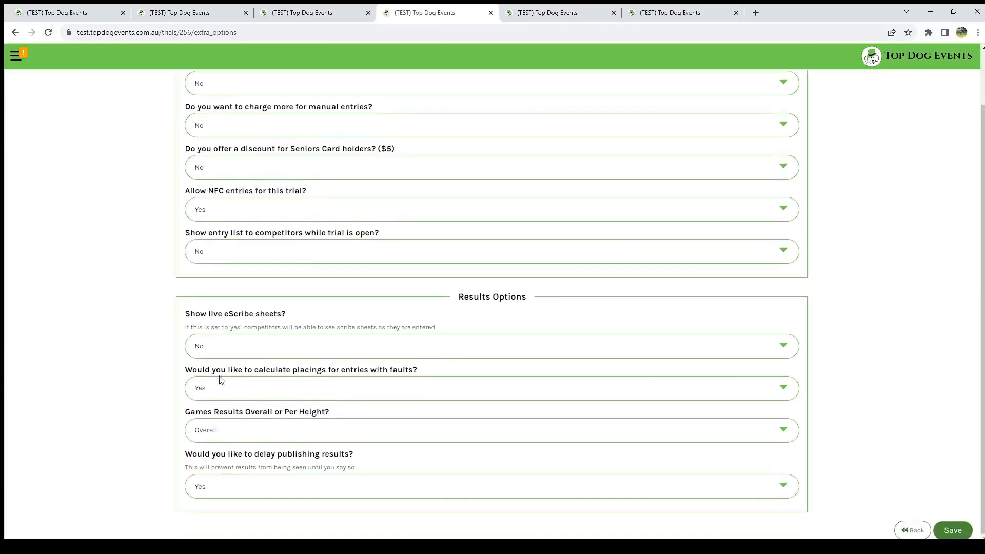
{"action": "left_click", "coordinate": [211, 385]}
{"action": "left_click", "coordinate": [214, 416]}
{"action": "left_click", "coordinate": [951, 530]}
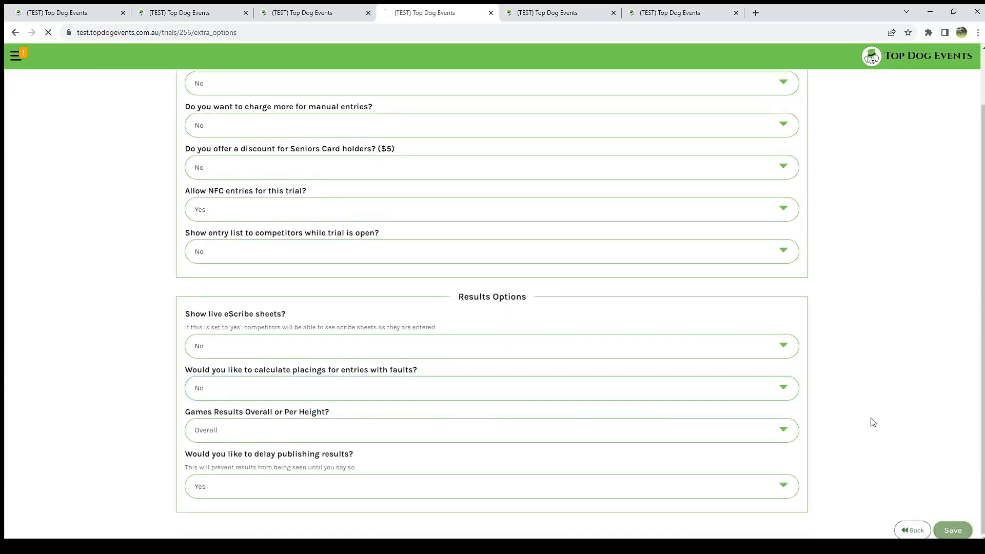
Step: View the qualifiers for Ring 1 Novice Agility in Qualifying Heat 1, re-process the results, and close the results window
{"action": "left_click", "coordinate": [187, 10]}
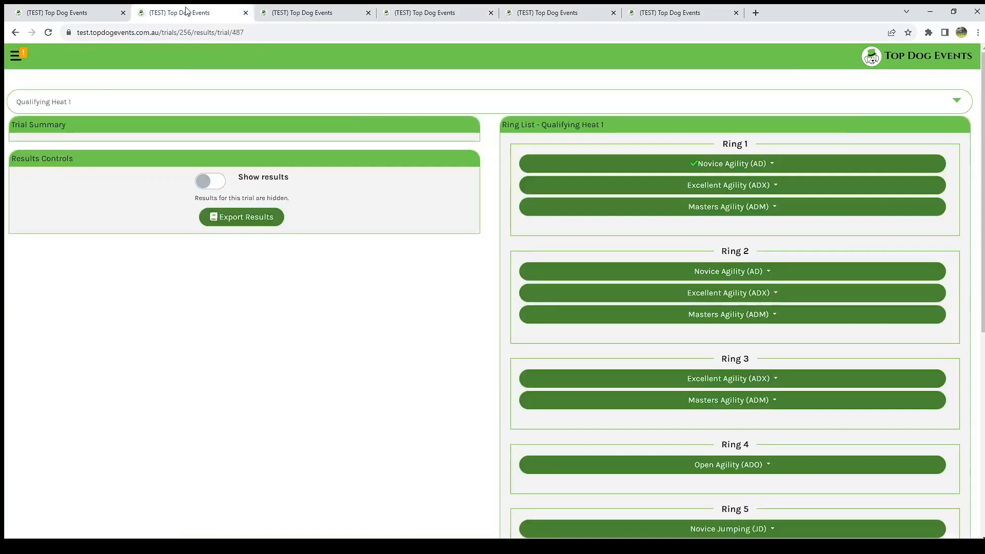
{"action": "left_click", "coordinate": [567, 164]}
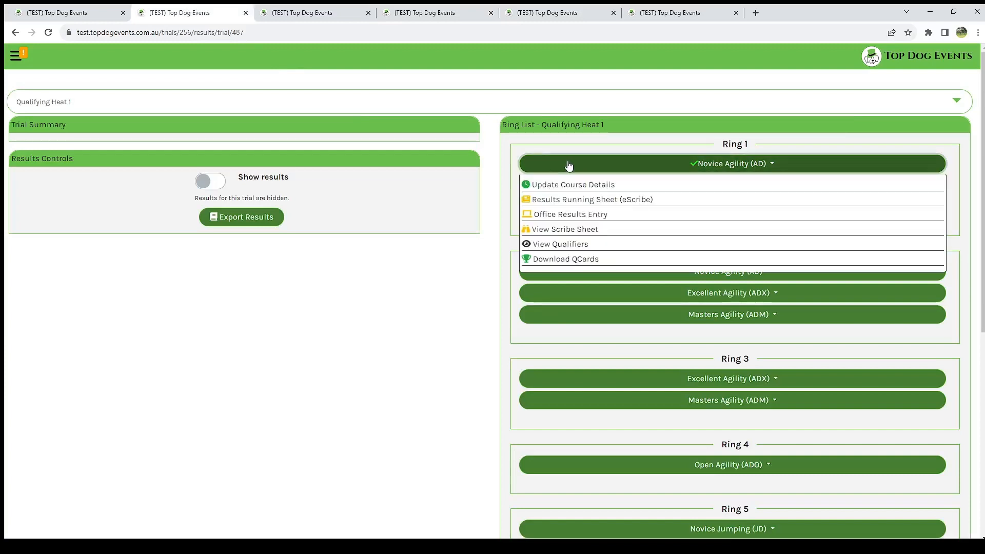
{"action": "left_click", "coordinate": [568, 245]}
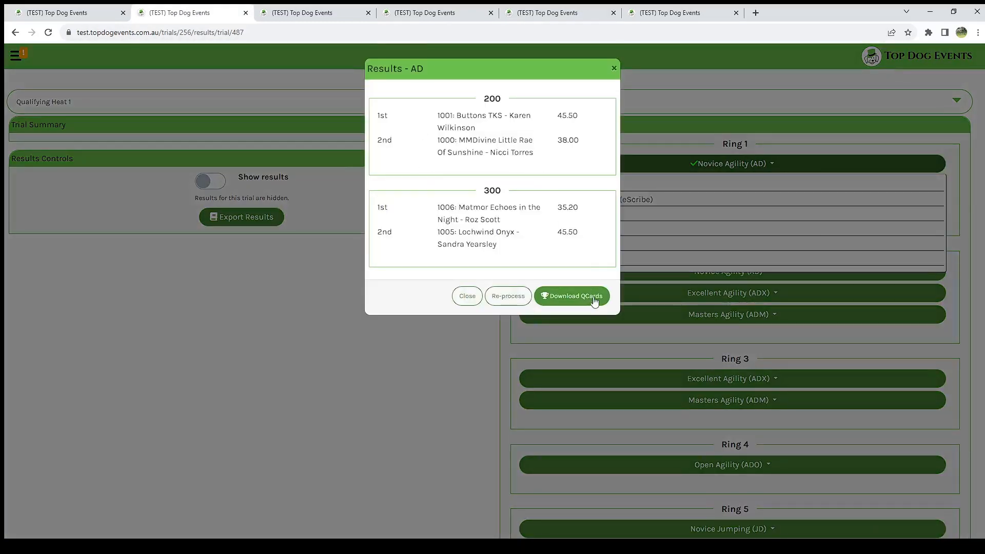
{"action": "left_click", "coordinate": [506, 297]}
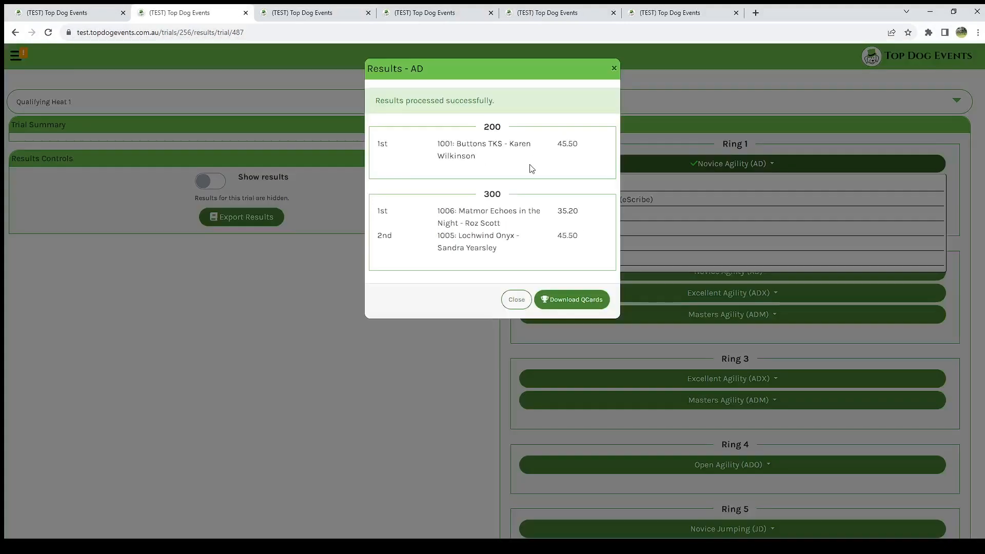
{"action": "left_click", "coordinate": [516, 299]}
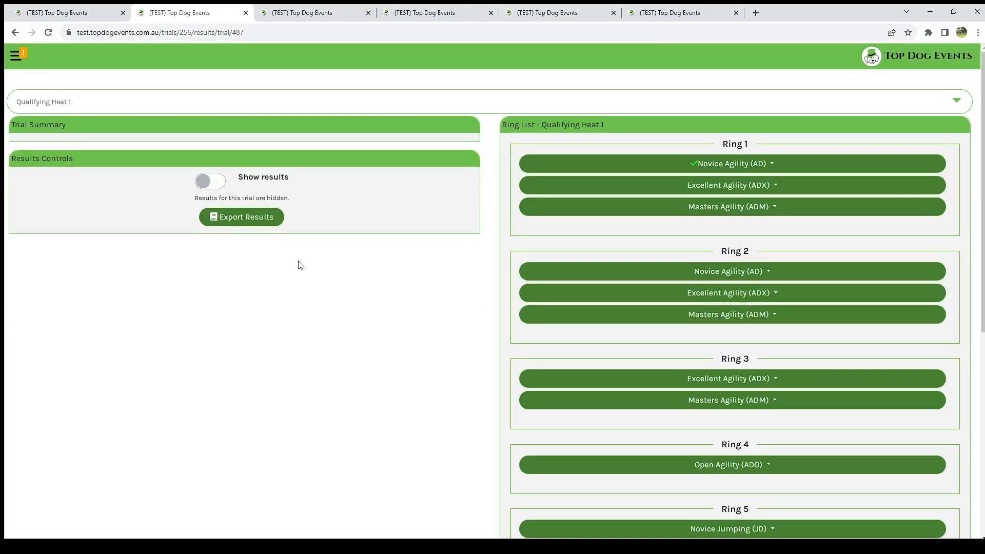